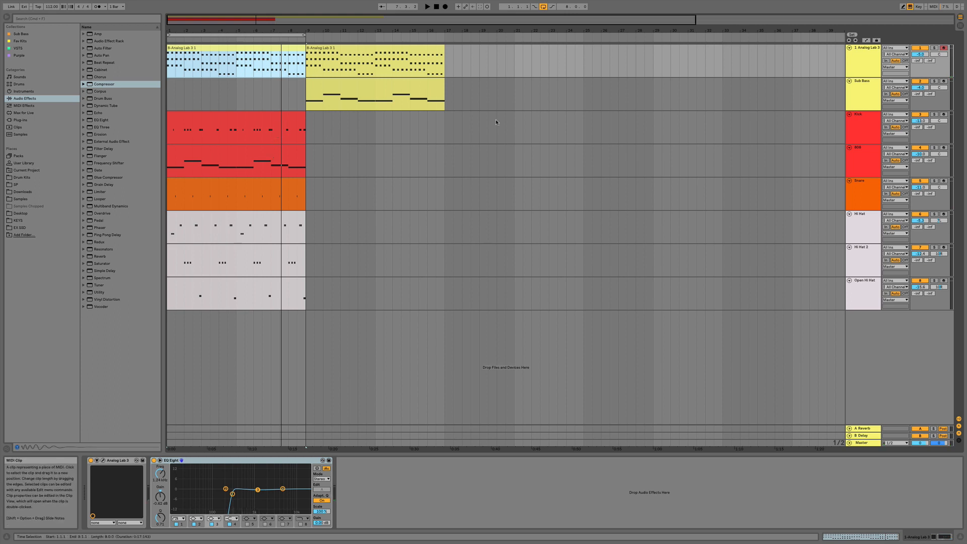
Step: Select the Kick track and solo it
{"action": "left_click", "coordinate": [927, 116]}
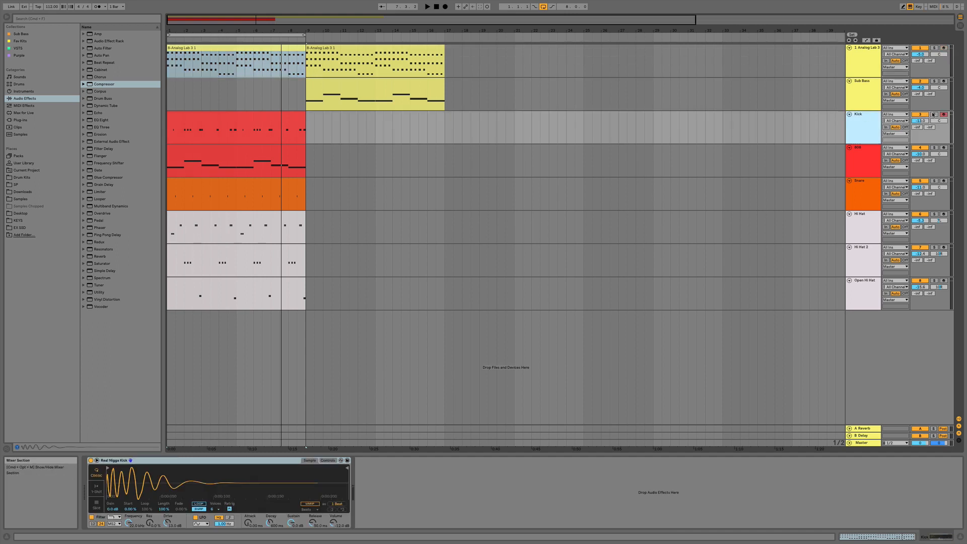
{"action": "left_click", "coordinate": [934, 114]}
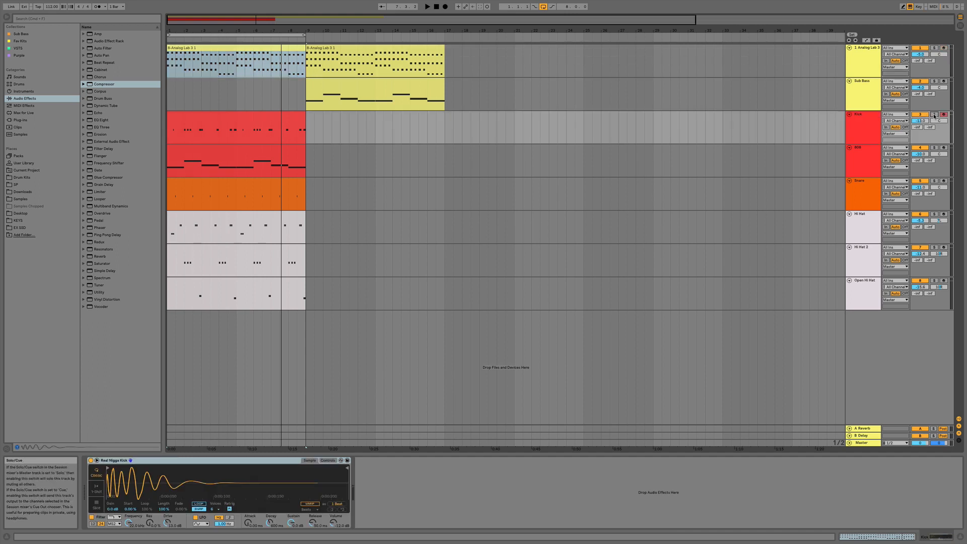
{"action": "left_click", "coordinate": [857, 124]}
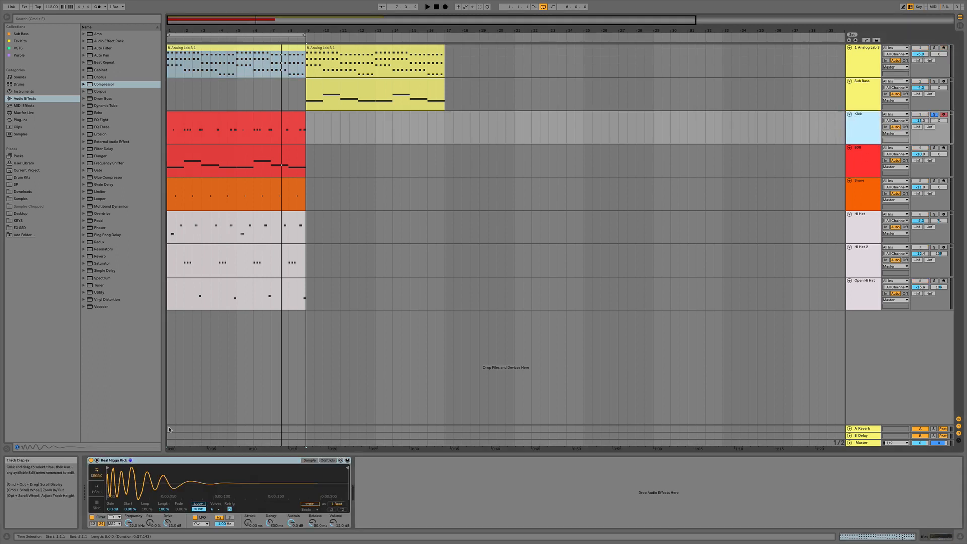
{"action": "double_click", "coordinate": [167, 523]}
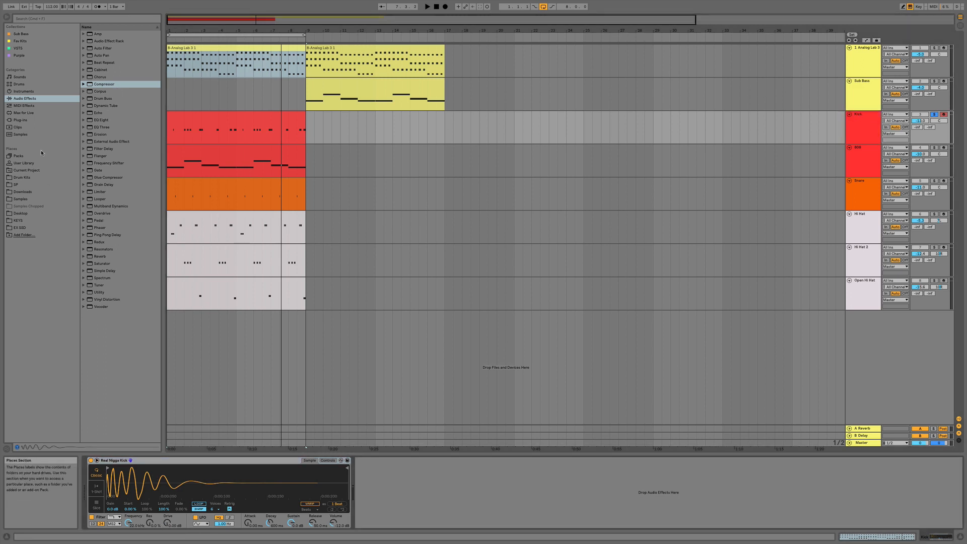
Step: Search the plug-ins for H COMP and add H-Comp (m) to the Kick track's device chain
{"action": "left_click", "coordinate": [20, 119]}
{"action": "left_click", "coordinate": [53, 19]}
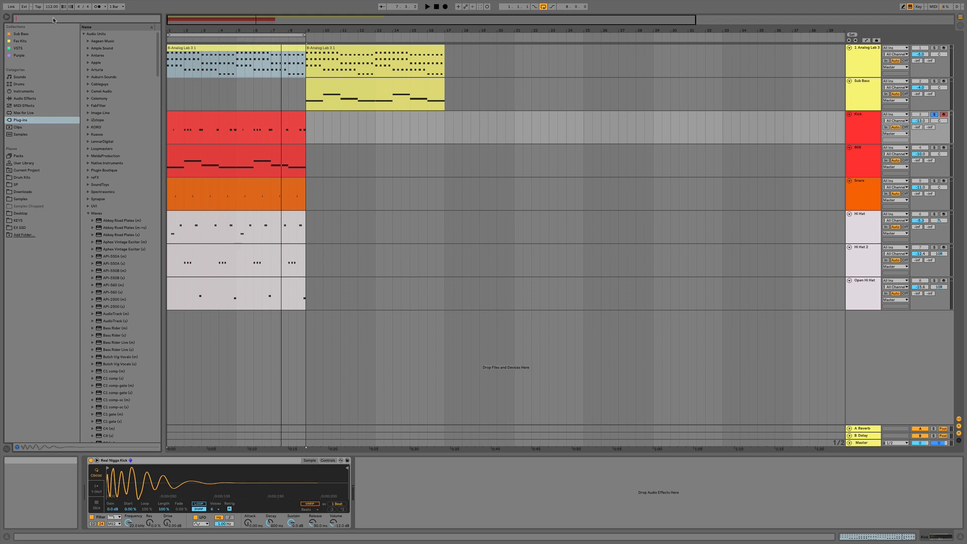
{"action": "type", "text": "HCOMP"}
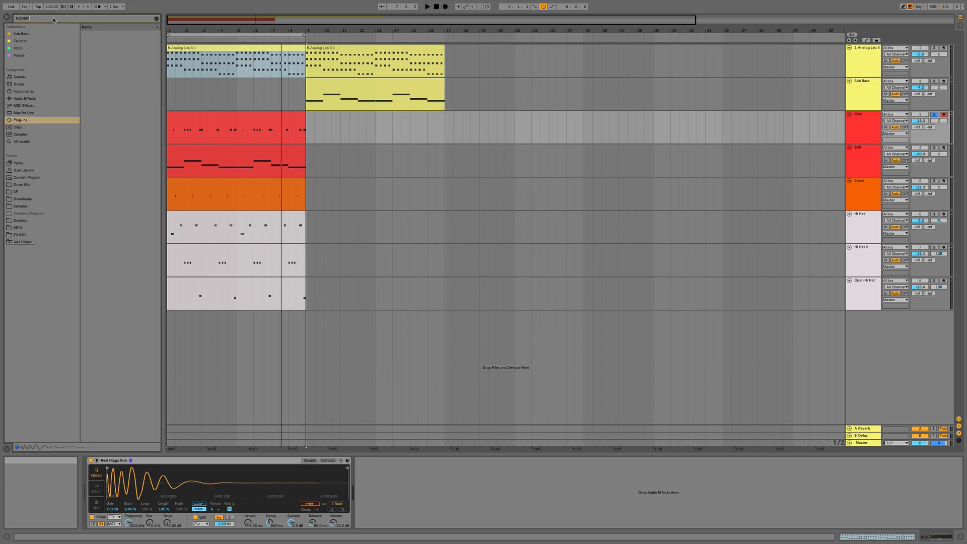
{"action": "key", "text": "BackSpace"}
{"action": "key", "text": "BackSpace"}
{"action": "key", "text": "BackSpace"}
{"action": "key", "text": "BackSpace"}
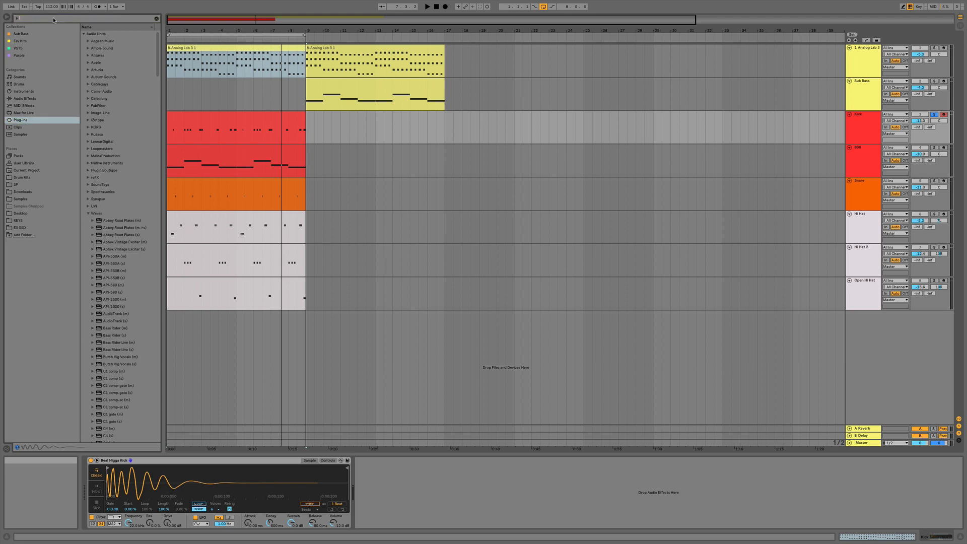
{"action": "left_click", "coordinate": [53, 18]}
{"action": "type", "text": "H COMP"}
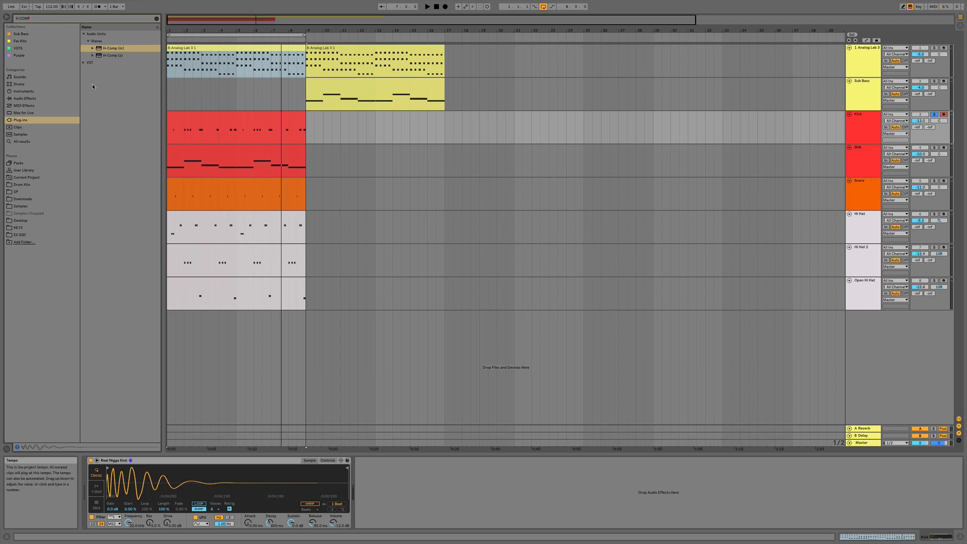
{"action": "left_click", "coordinate": [103, 49]}
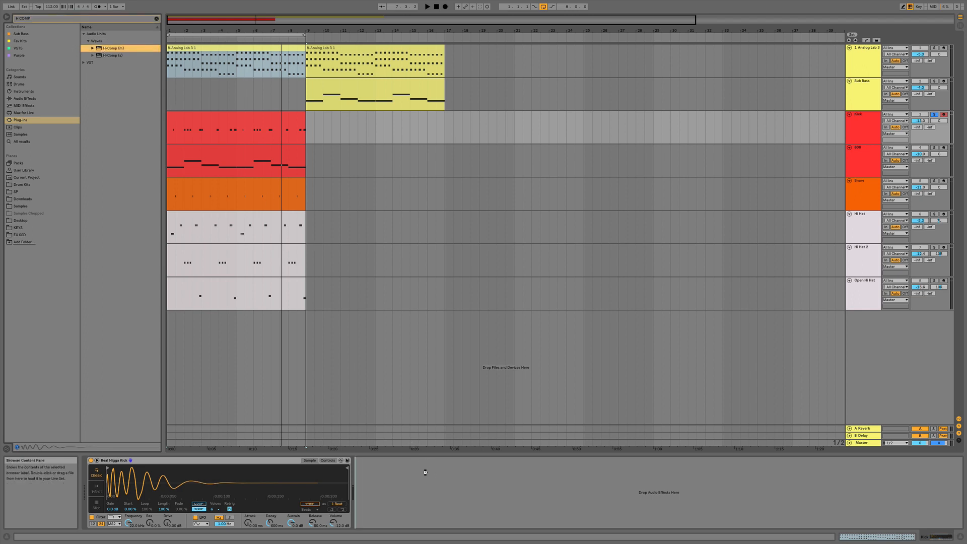
Step: Load the Phat Kick preset in H-Comp and close the plug-in window
{"action": "left_click", "coordinate": [235, 51]}
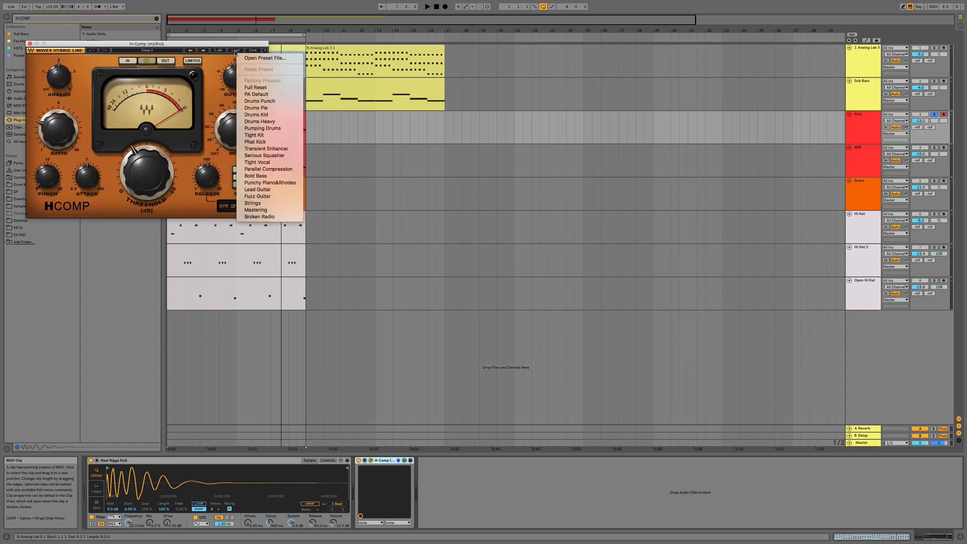
{"action": "left_click", "coordinate": [274, 143]}
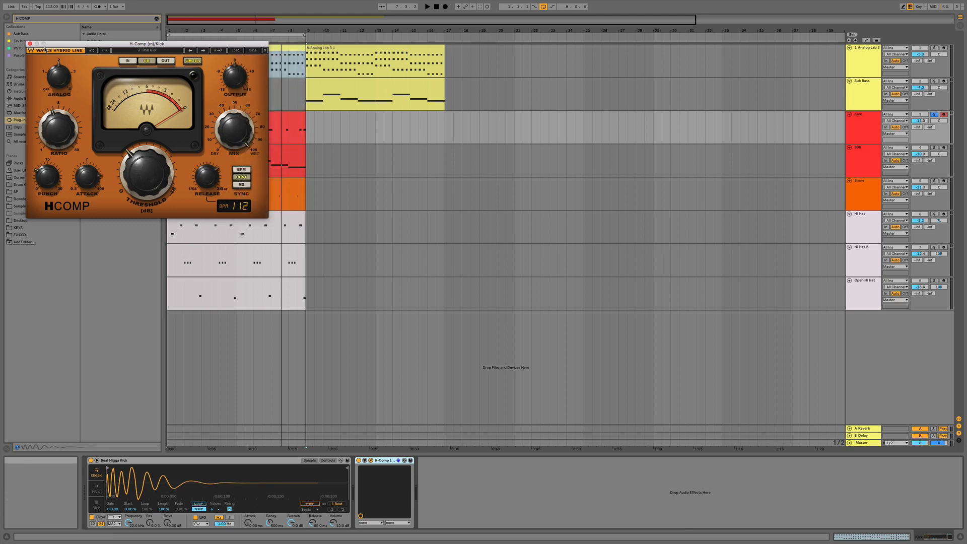
{"action": "left_click", "coordinate": [30, 44]}
Step: Play the soloed kick with H-Comp bypassed and enabled, and check its level in the Session View mixer
{"action": "key", "text": "space"}
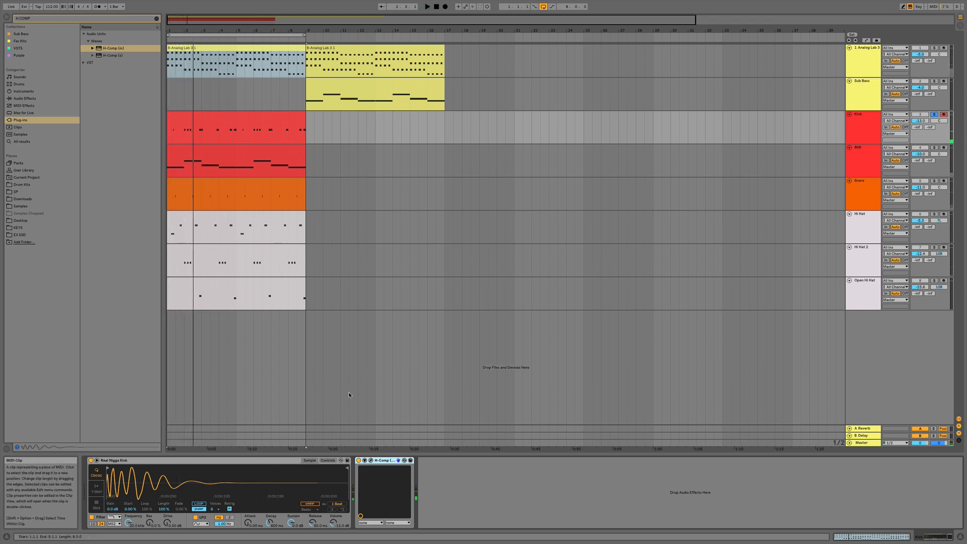
{"action": "key", "text": "space"}
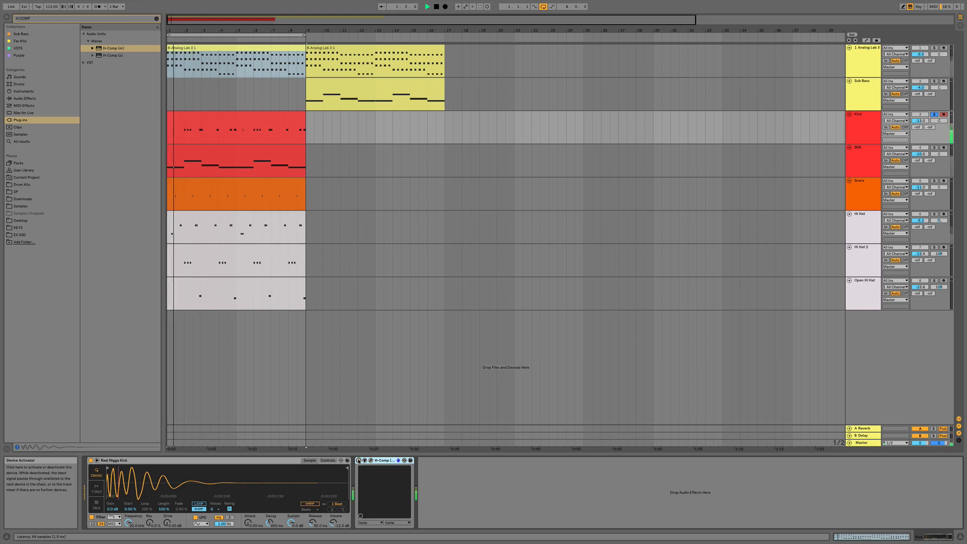
{"action": "key", "text": "space"}
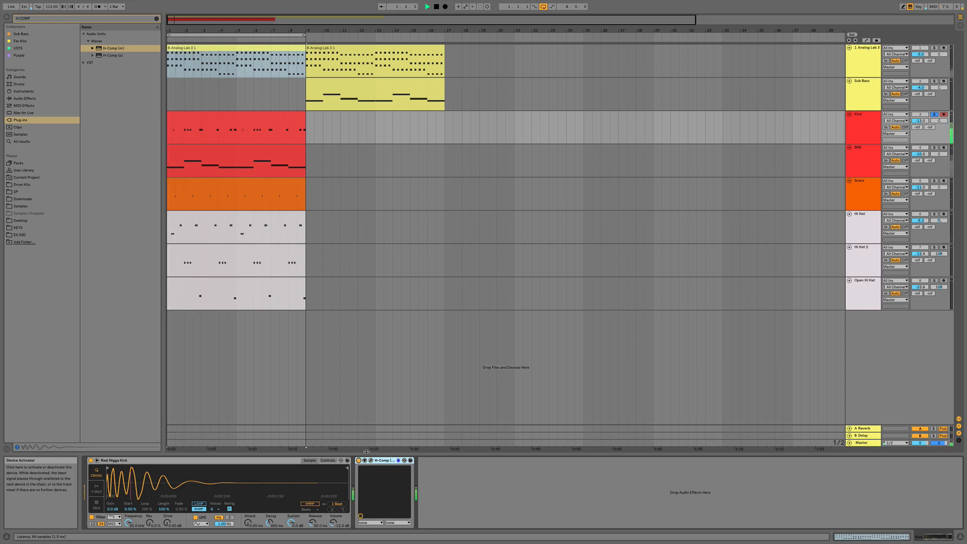
{"action": "key", "text": "Tab"}
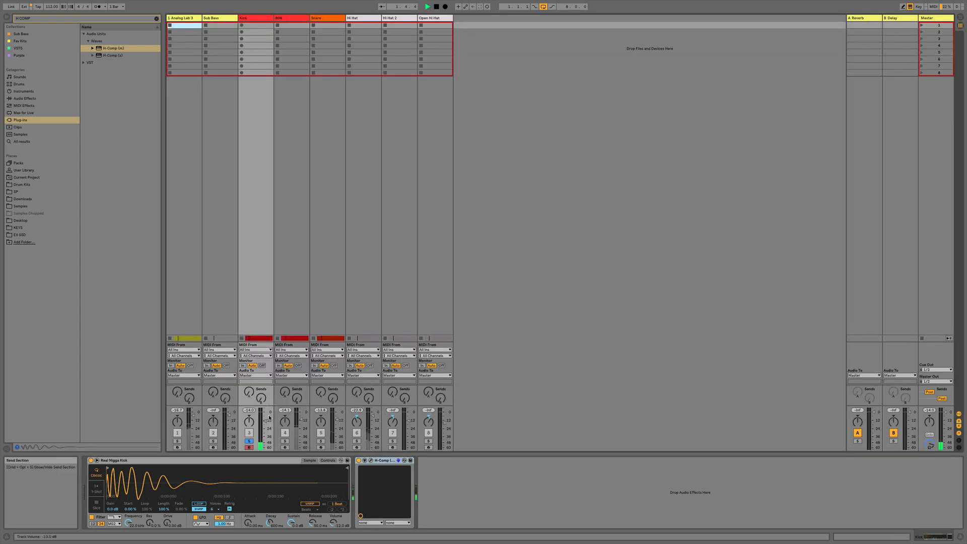
{"action": "key", "text": "space"}
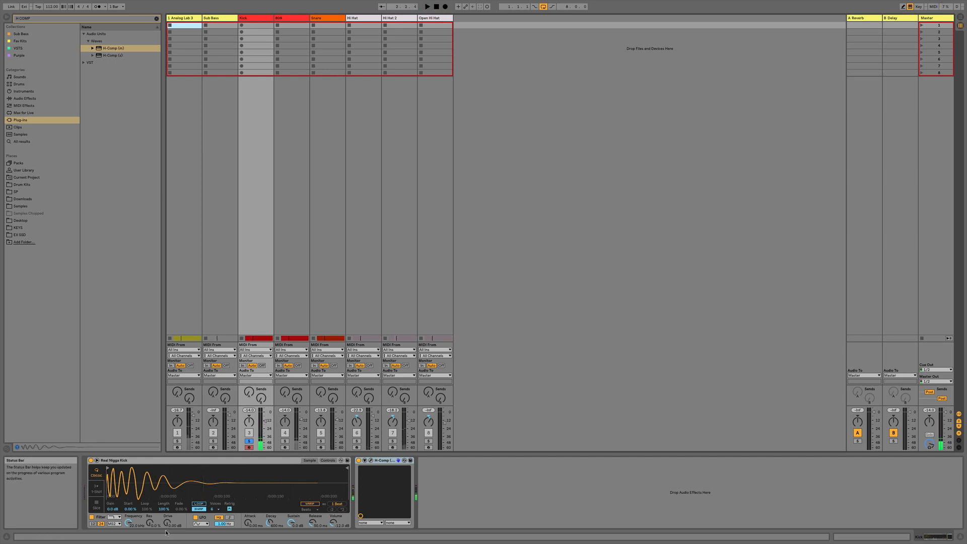
Step: Set the filter circuit type of the Kick's sampler to MS2
{"action": "left_click", "coordinate": [119, 524]}
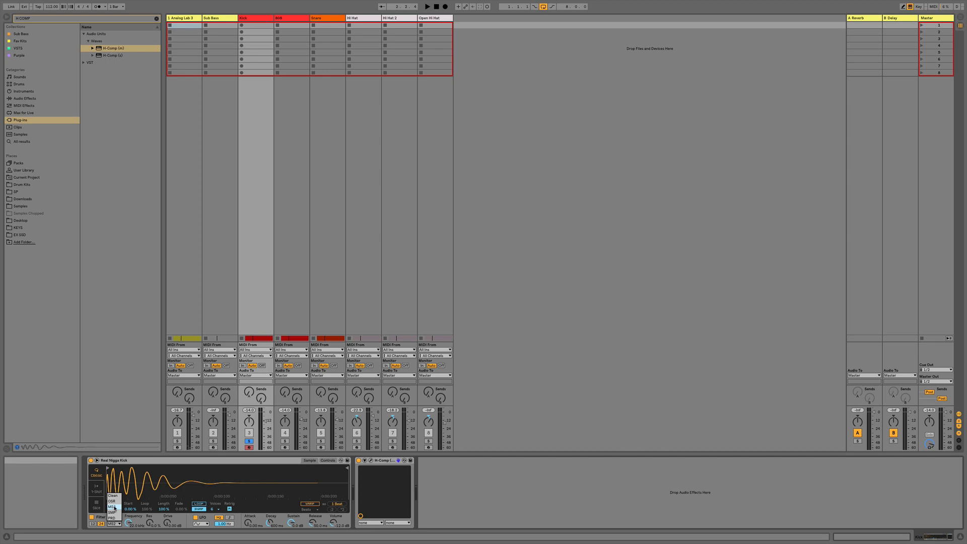
{"action": "left_click", "coordinate": [116, 526]}
{"action": "left_click", "coordinate": [115, 526]}
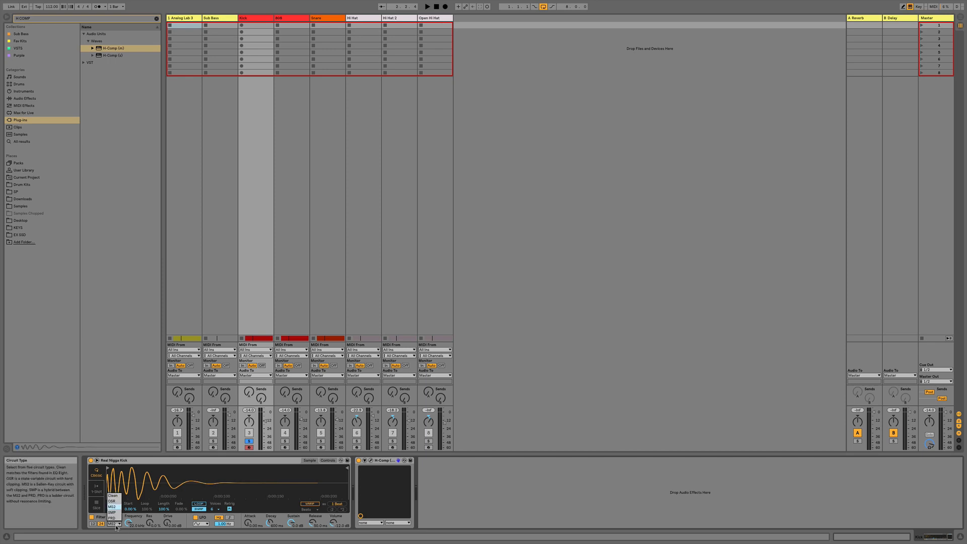
{"action": "left_click", "coordinate": [115, 507]}
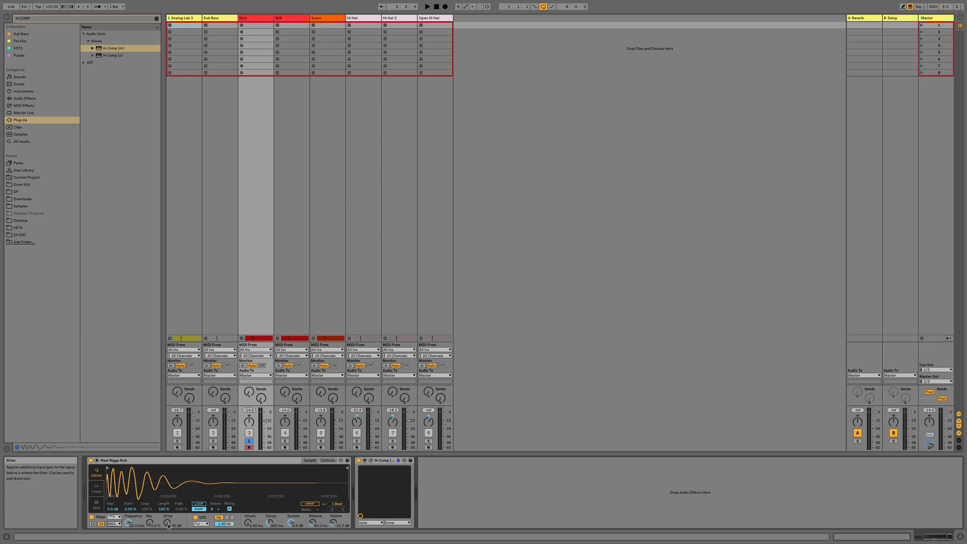
Step: Raise the filter Drive of the Kick's sampler while listening to the kick in playback
{"action": "key", "text": "space"}
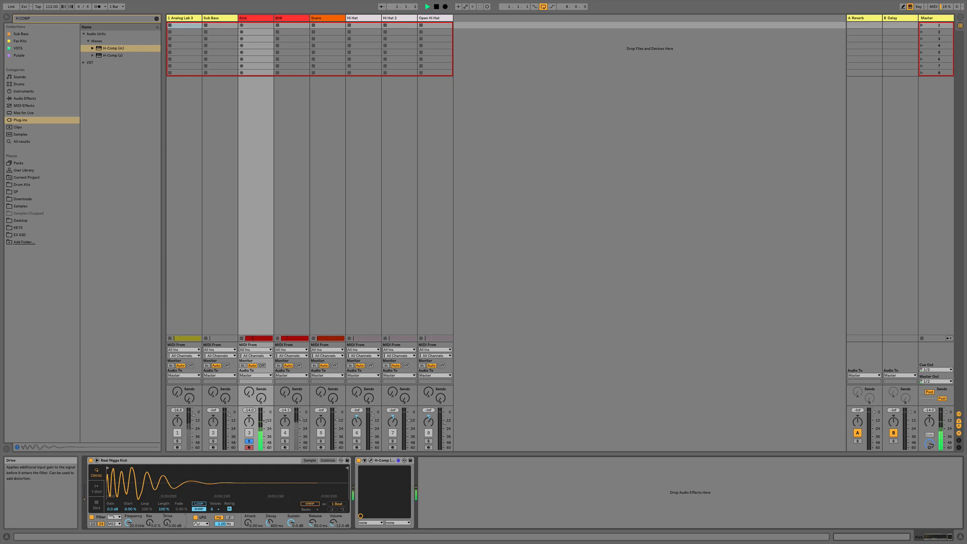
{"action": "left_click_drag", "start_coordinate": [167, 523], "coordinate": [167, 510]}
{"action": "left_click_drag", "start_coordinate": [167, 523], "coordinate": [168, 522]}
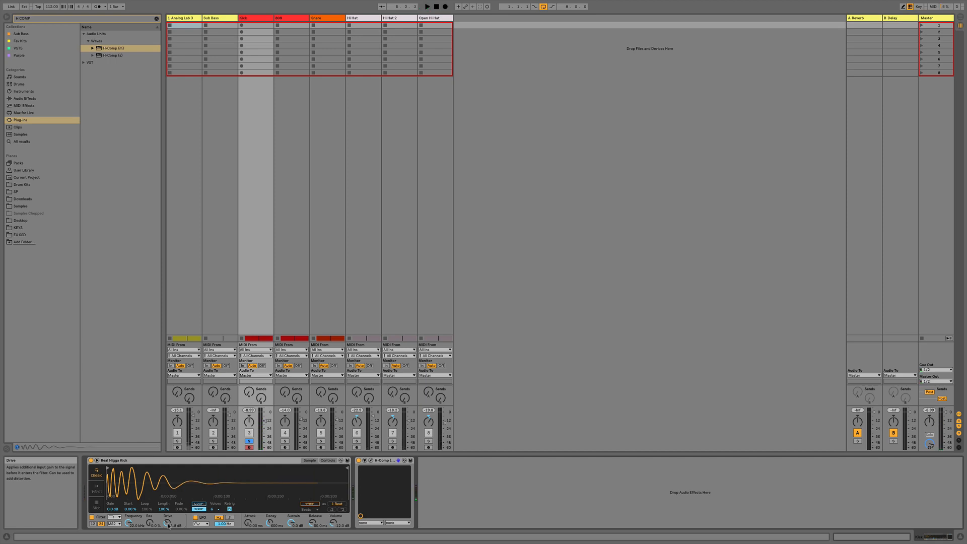
{"action": "key", "text": "space"}
{"action": "key", "text": "space"}
{"action": "key", "text": "space"}
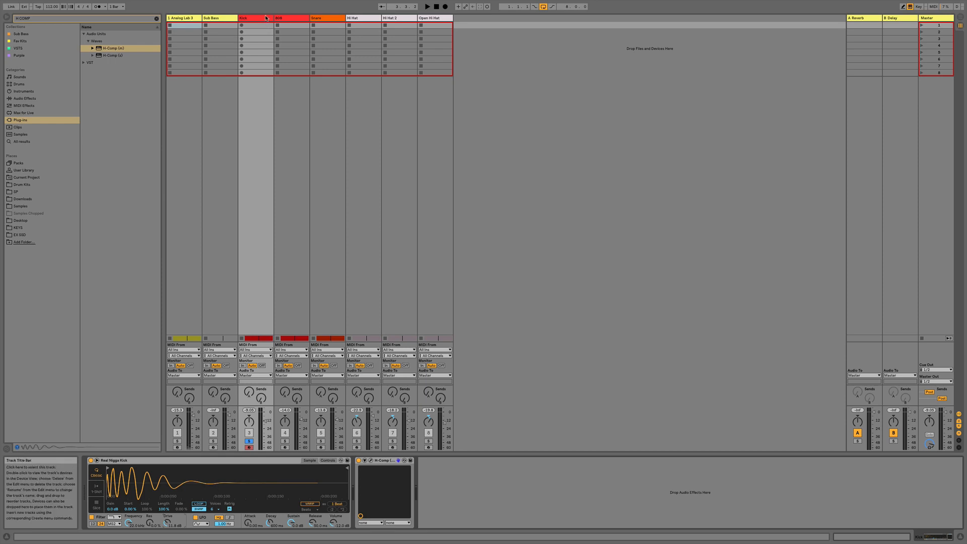
Step: Solo the 808 track along with the kick and add a Saturator audio effect before its Tuner
{"action": "left_click", "coordinate": [287, 19]}
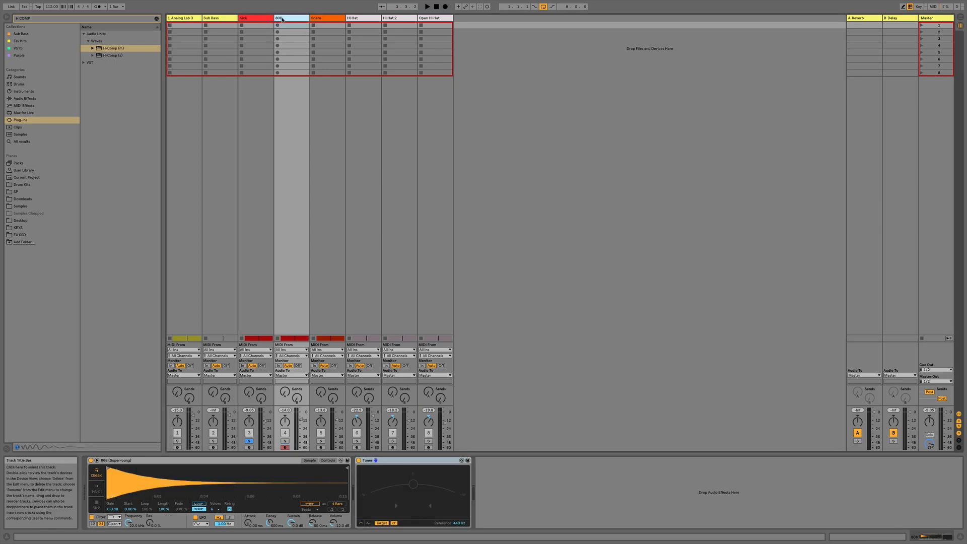
{"action": "left_click", "coordinate": [285, 442]}
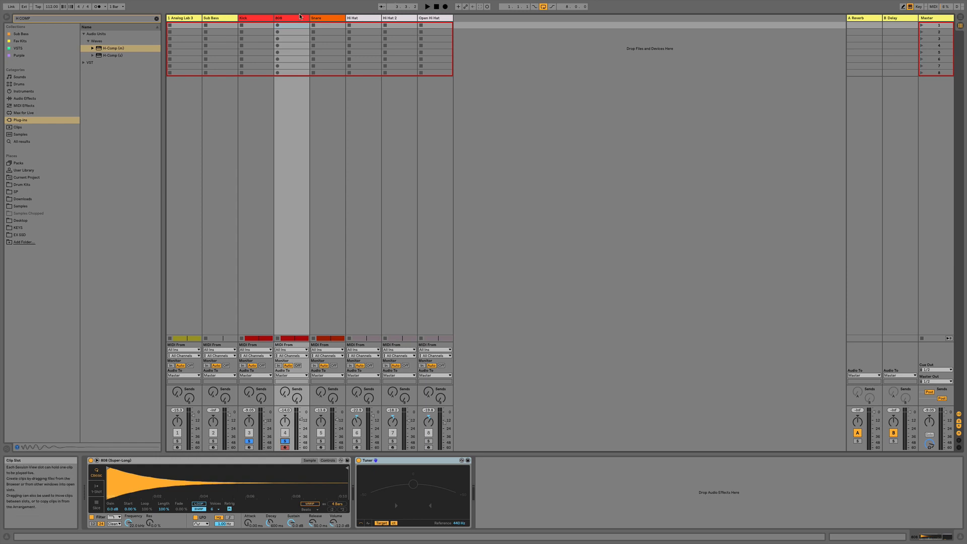
{"action": "left_click", "coordinate": [156, 19]}
{"action": "left_click", "coordinate": [25, 98]}
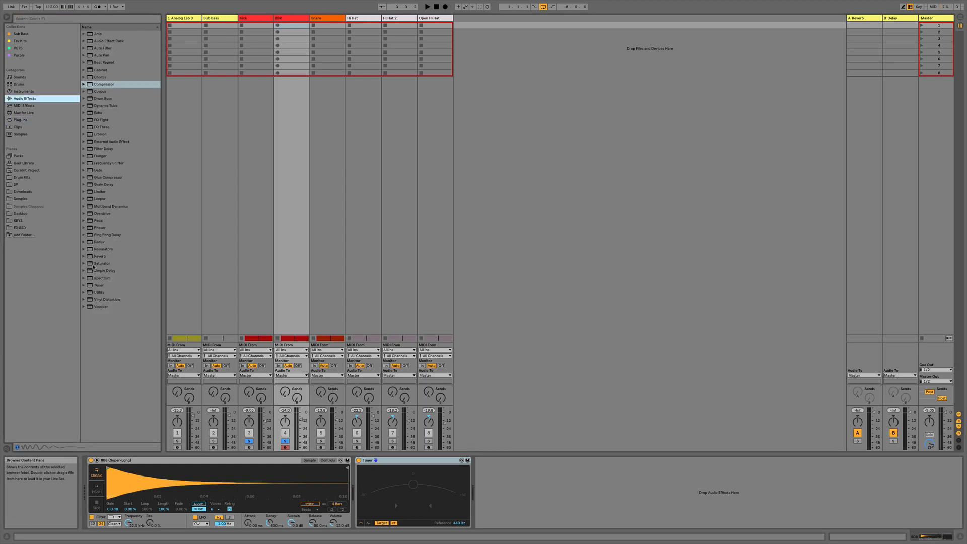
{"action": "left_click_drag", "start_coordinate": [121, 263], "coordinate": [371, 491]}
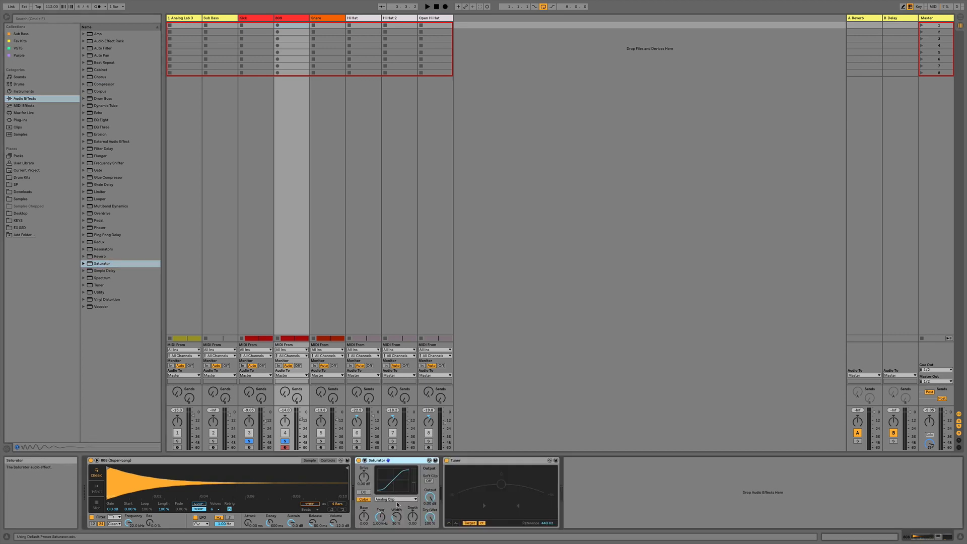
Step: Set the 808 Saturator's curve to Soft Sine, raise its Drive to about 5 dB, and start playback
{"action": "left_click", "coordinate": [397, 501]}
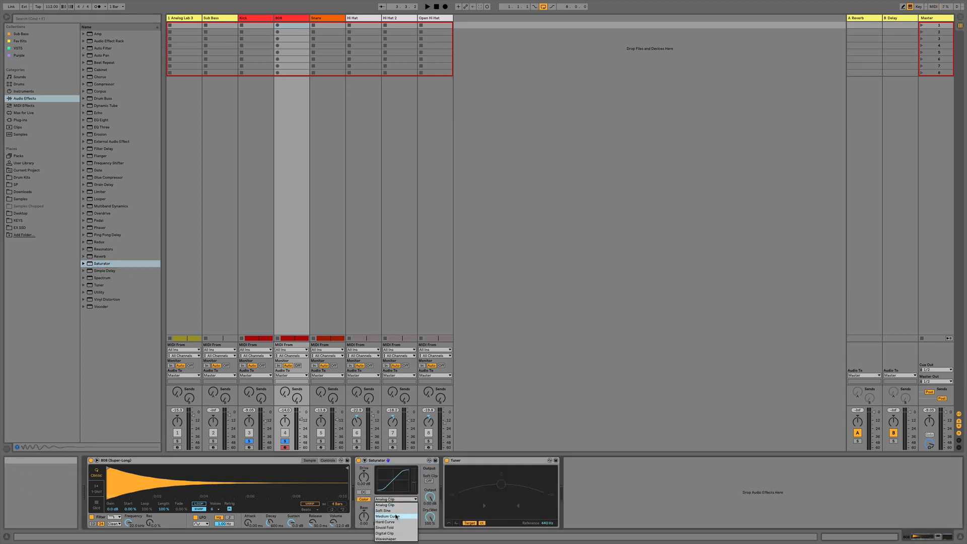
{"action": "left_click", "coordinate": [388, 506]}
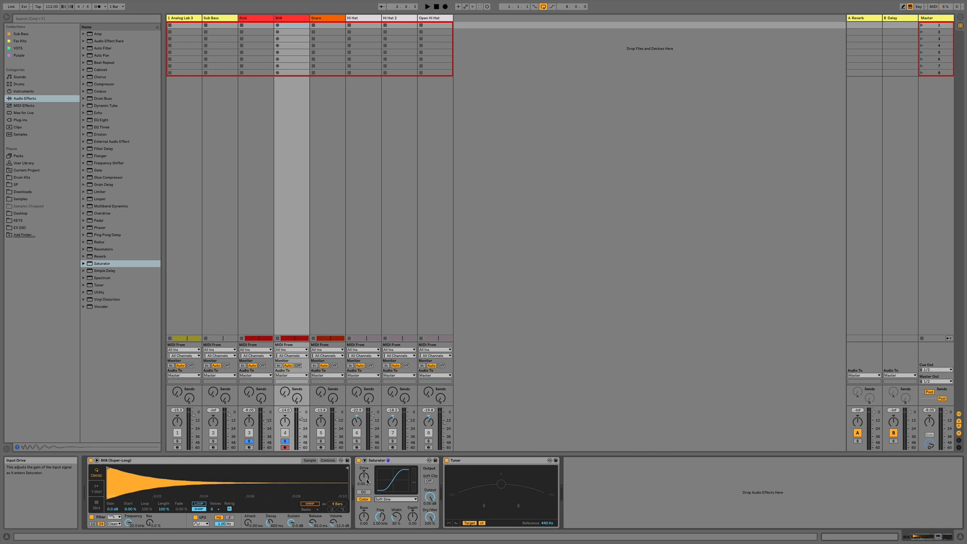
{"action": "left_click_drag", "start_coordinate": [365, 480], "coordinate": [364, 472]}
{"action": "key", "text": "space"}
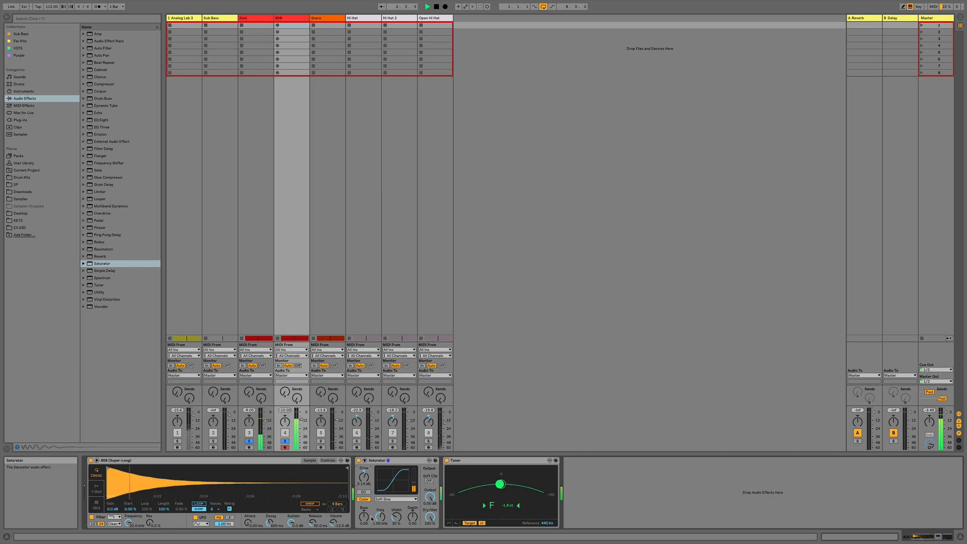
Step: Solo only the 808 track, without the kick, and listen to it in playback
{"action": "left_click", "coordinate": [284, 442]}
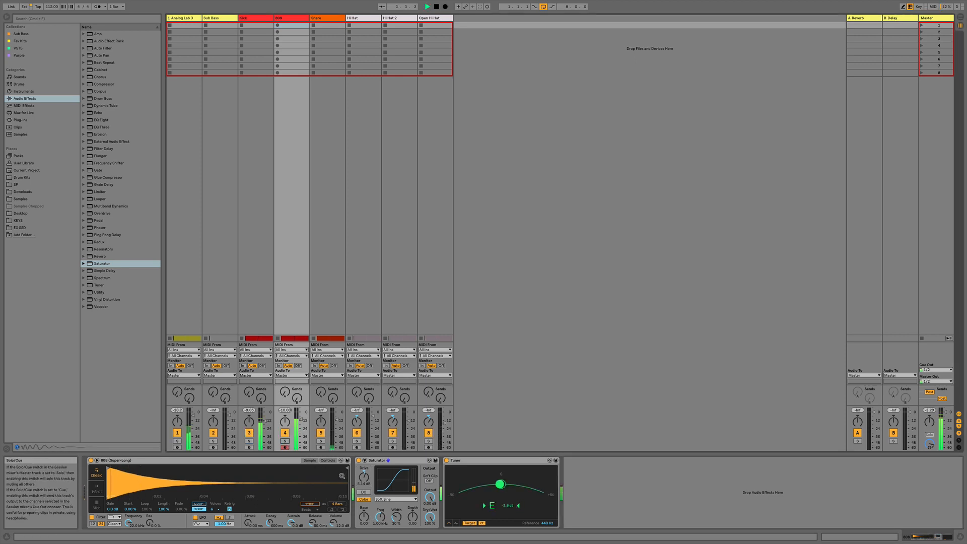
{"action": "left_click", "coordinate": [285, 442]}
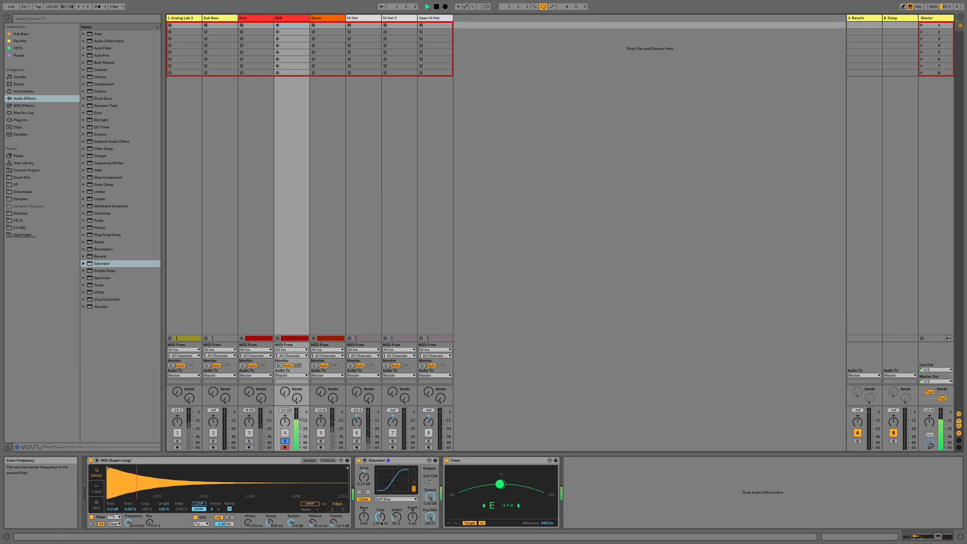
{"action": "key", "text": "space"}
Step: Set the Saturator's color frequency to about 58 Hz and its Base to 2.86 while auditioning the 808
{"action": "left_click_drag", "start_coordinate": [383, 522], "coordinate": [382, 532]}
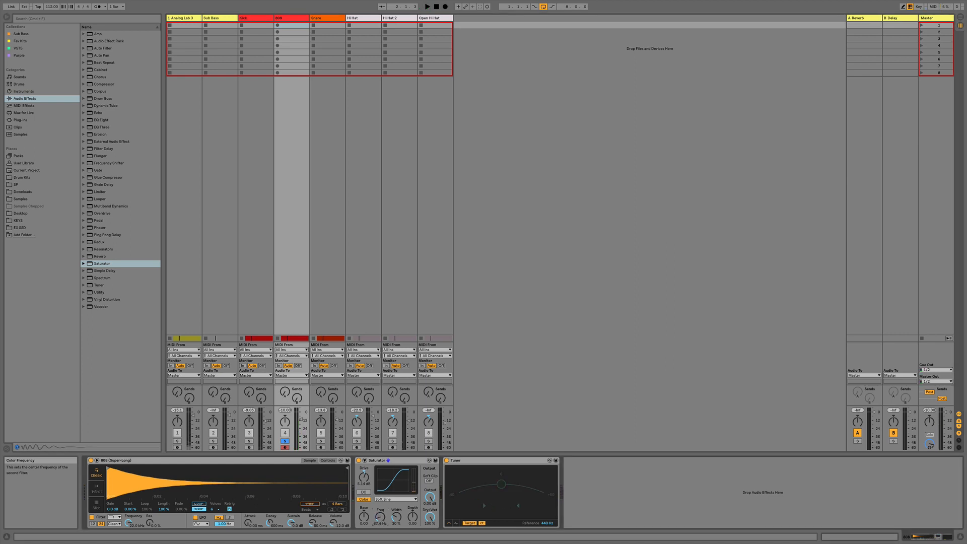
{"action": "key", "text": "space"}
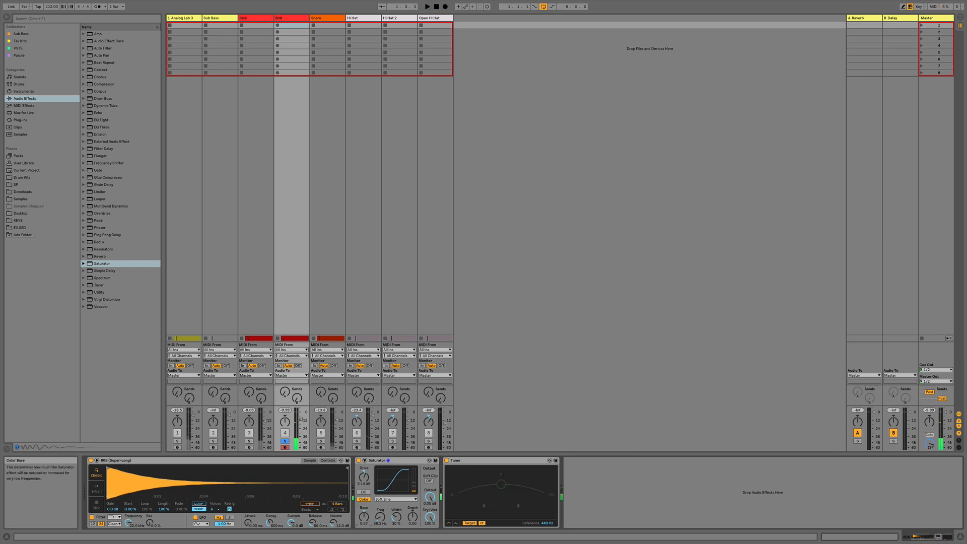
{"action": "key", "text": "space"}
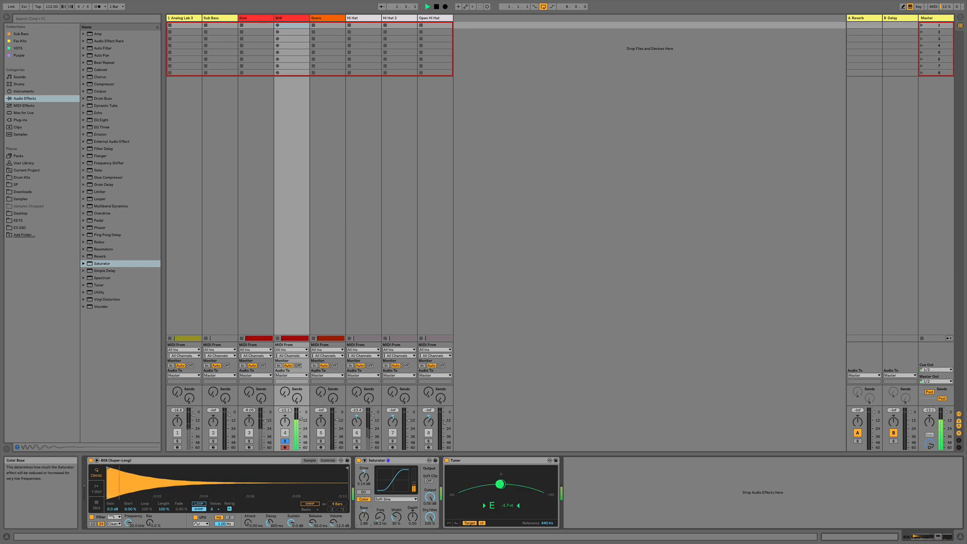
{"action": "left_click_drag", "start_coordinate": [362, 514], "coordinate": [362, 513]}
{"action": "key", "text": "space"}
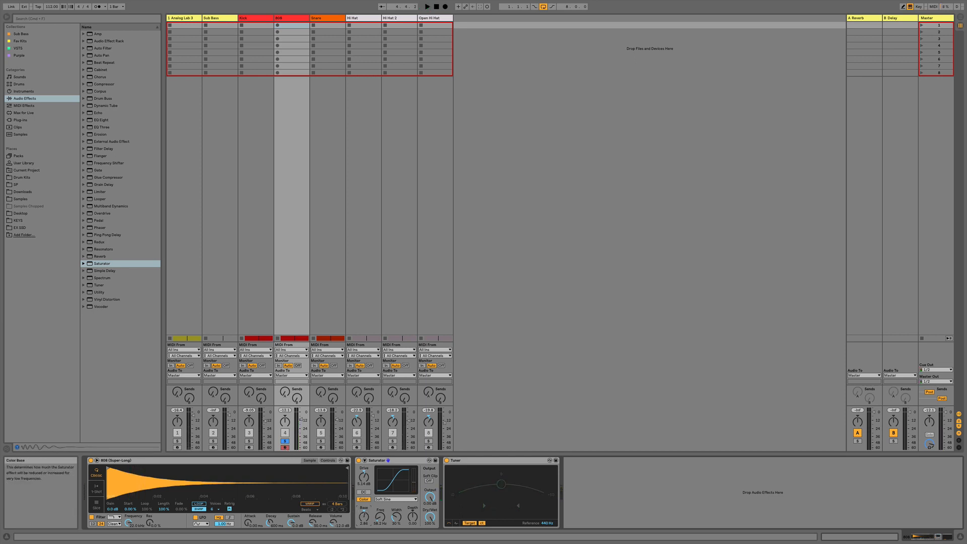
Step: Compare the soloed 808 in playback with its Saturator bypassed and re-enabled
{"action": "left_click", "coordinate": [359, 461]}
{"action": "key", "text": "space"}
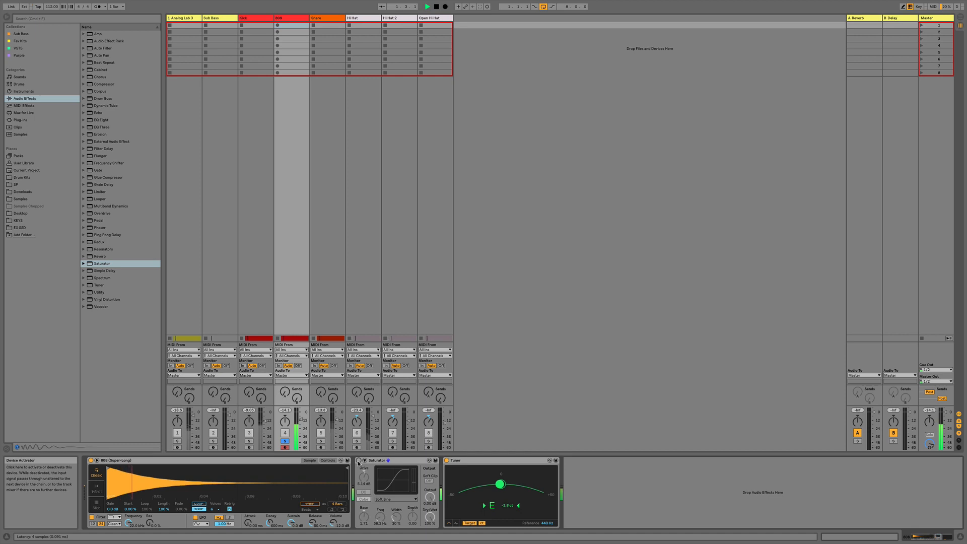
{"action": "left_click", "coordinate": [359, 461]}
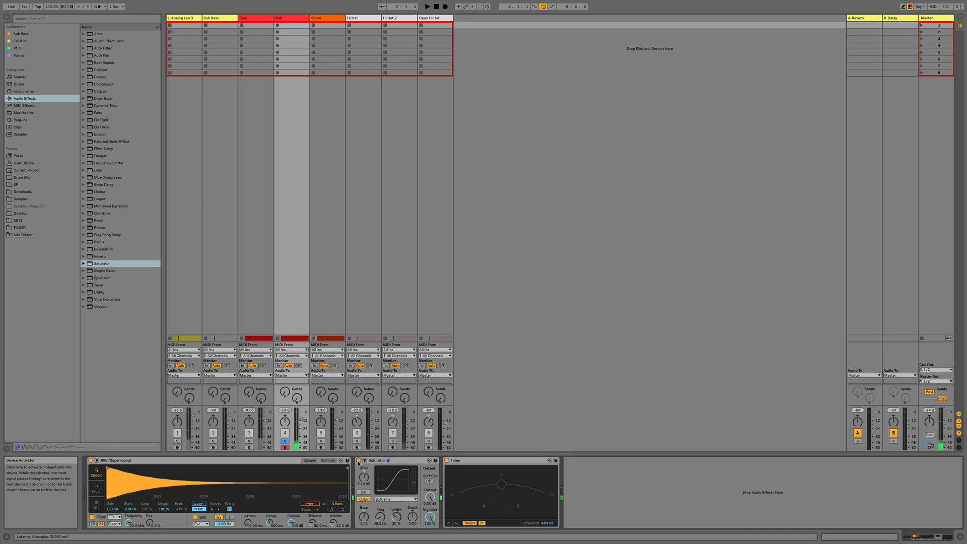
{"action": "key", "text": "space"}
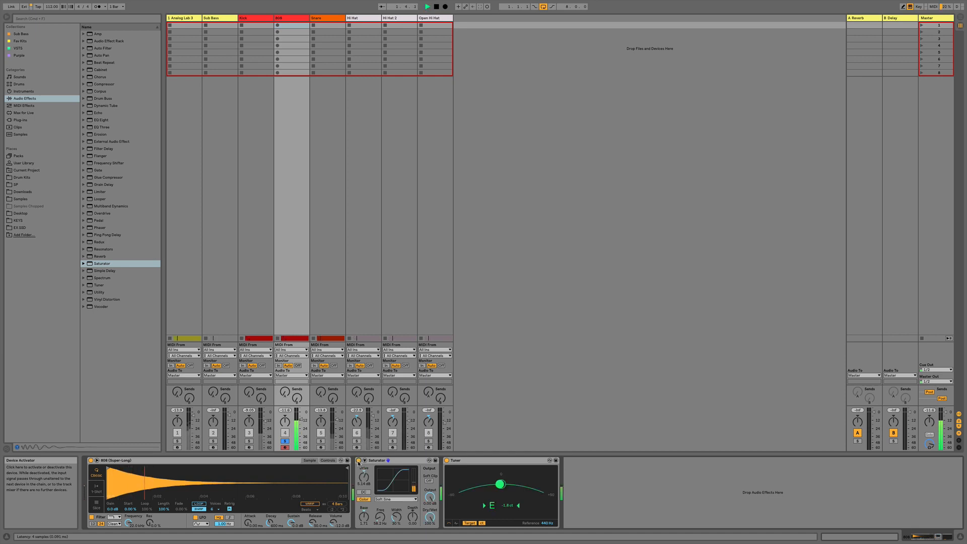
{"action": "key", "text": "space"}
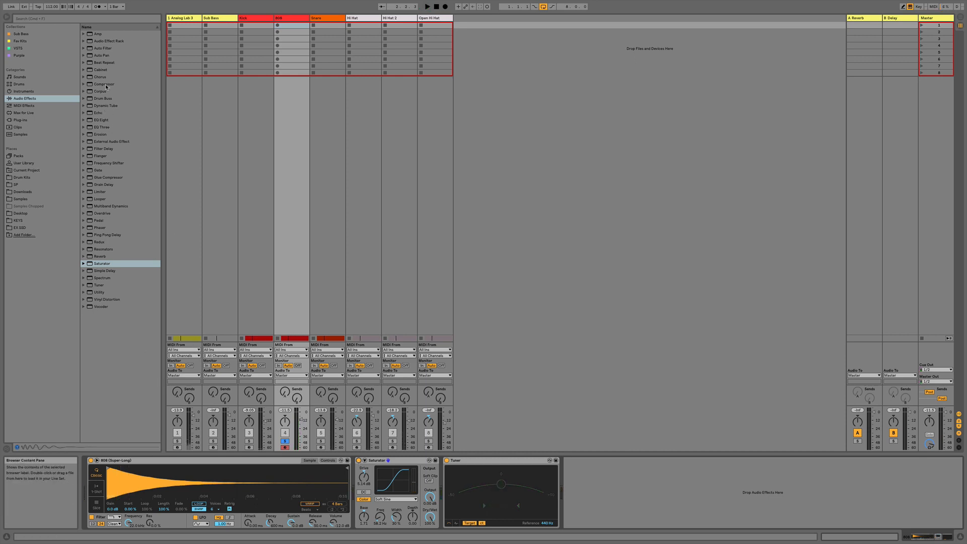
Step: Add a Compressor between the 808's Saturator and Tuner, and enable its sidechain with Kick as the input
{"action": "left_click_drag", "start_coordinate": [107, 87], "coordinate": [448, 501]}
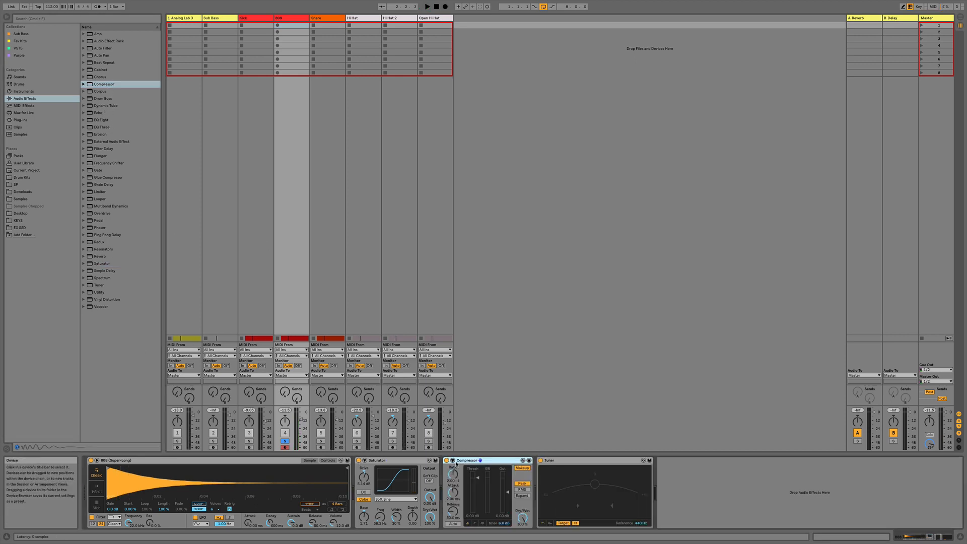
{"action": "left_click", "coordinate": [453, 461]}
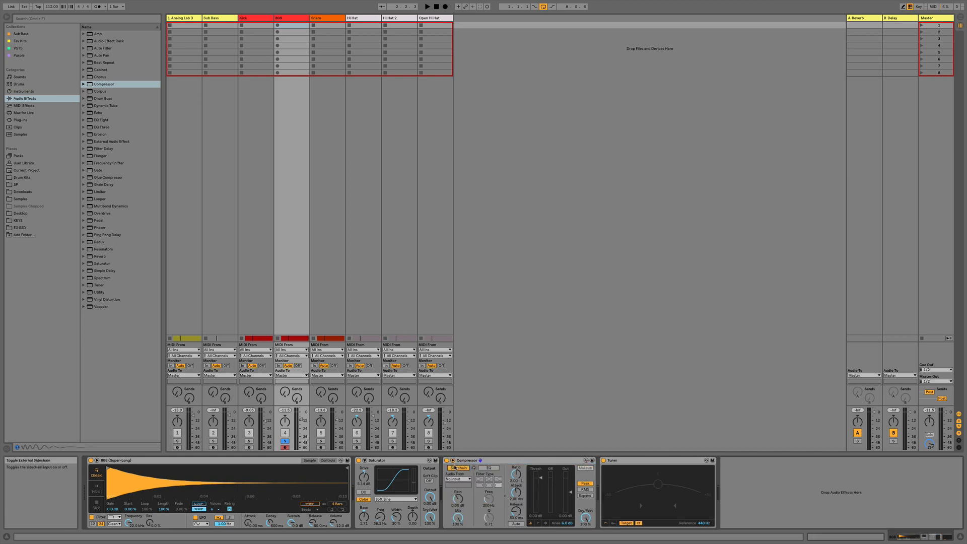
{"action": "left_click", "coordinate": [456, 480]}
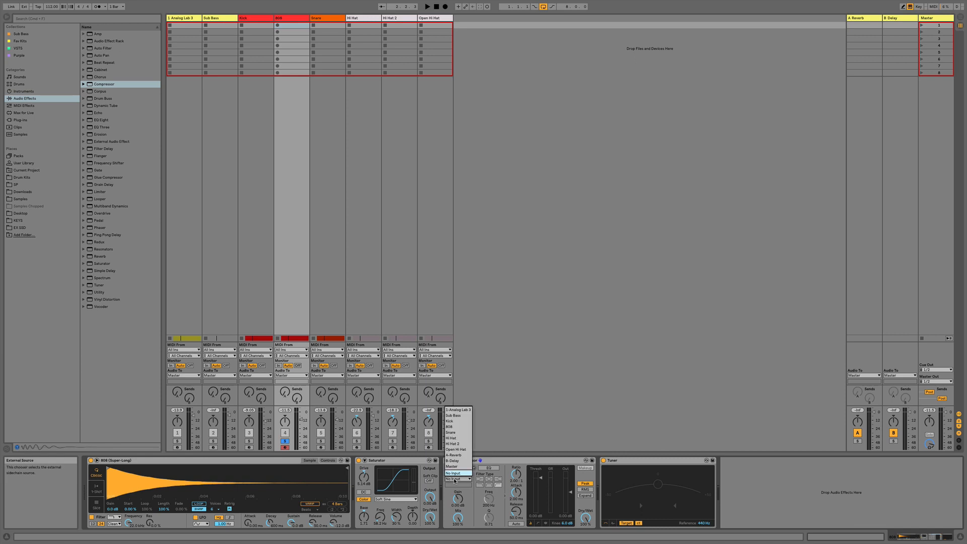
{"action": "left_click", "coordinate": [458, 422]}
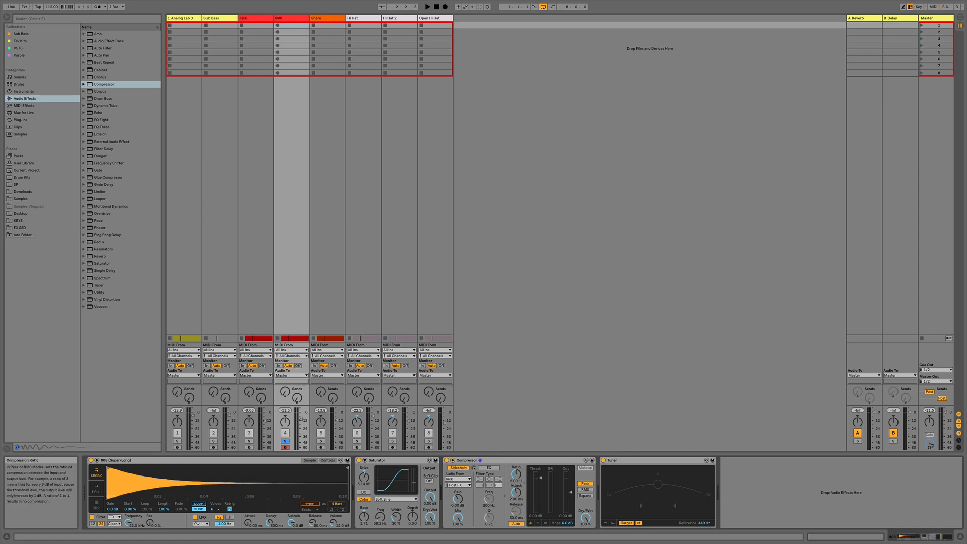
Step: Raise the 808 compressor's ratio to nearly 3:1, lower its threshold to about -13 dB, and audition the 808 with the kick soloed
{"action": "key", "text": "space"}
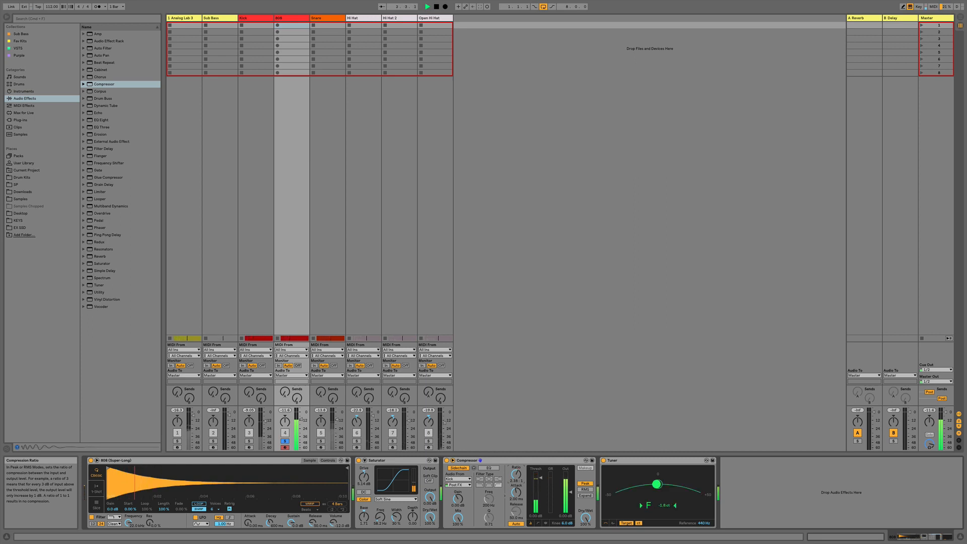
{"action": "left_click_drag", "start_coordinate": [516, 474], "coordinate": [540, 478]}
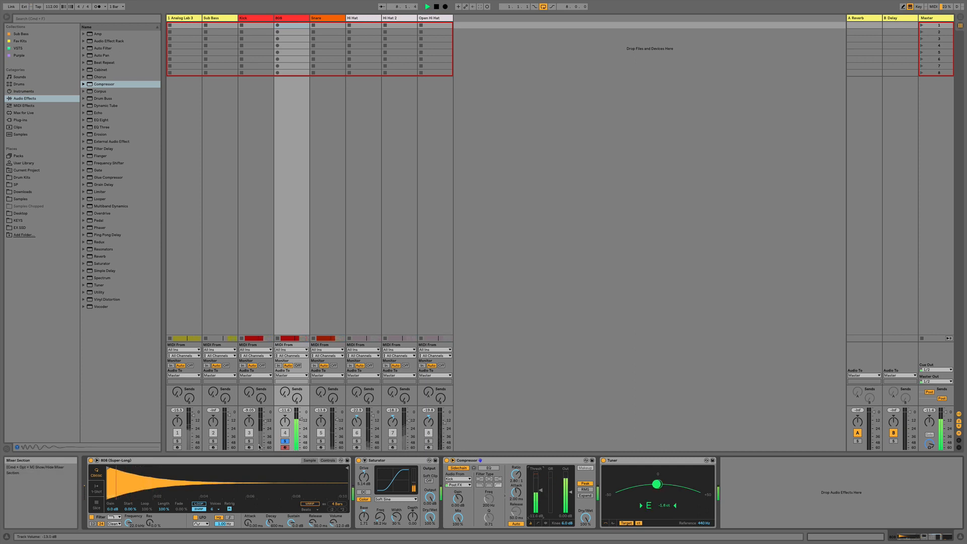
{"action": "key", "text": "space"}
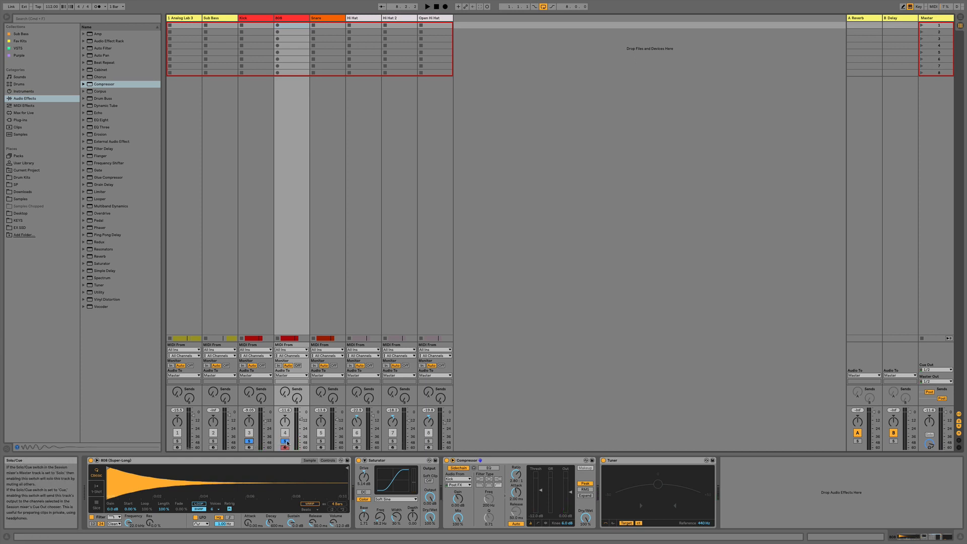
{"action": "key", "text": "space"}
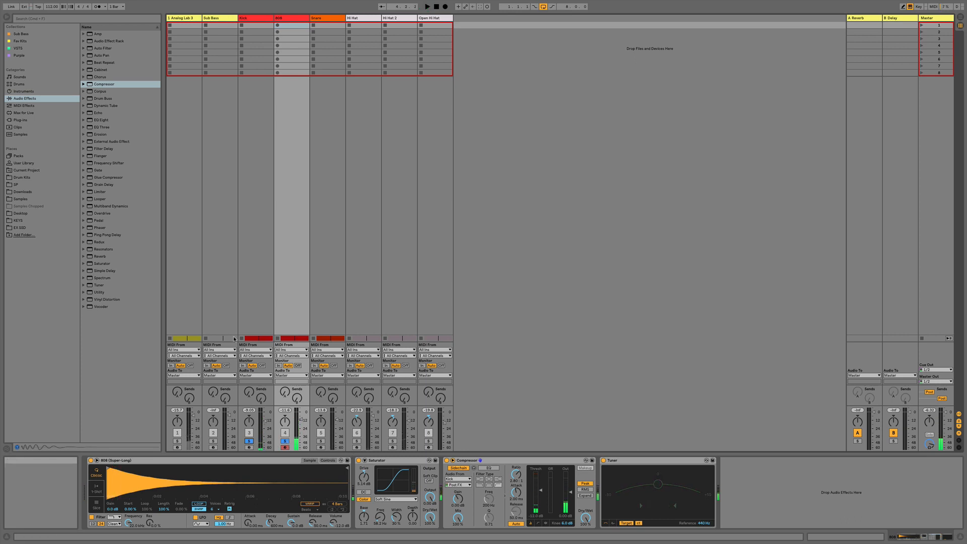
Step: Add a Compressor after the EQ Eight on the Analog Lab 3 track
{"action": "left_click", "coordinate": [182, 18]}
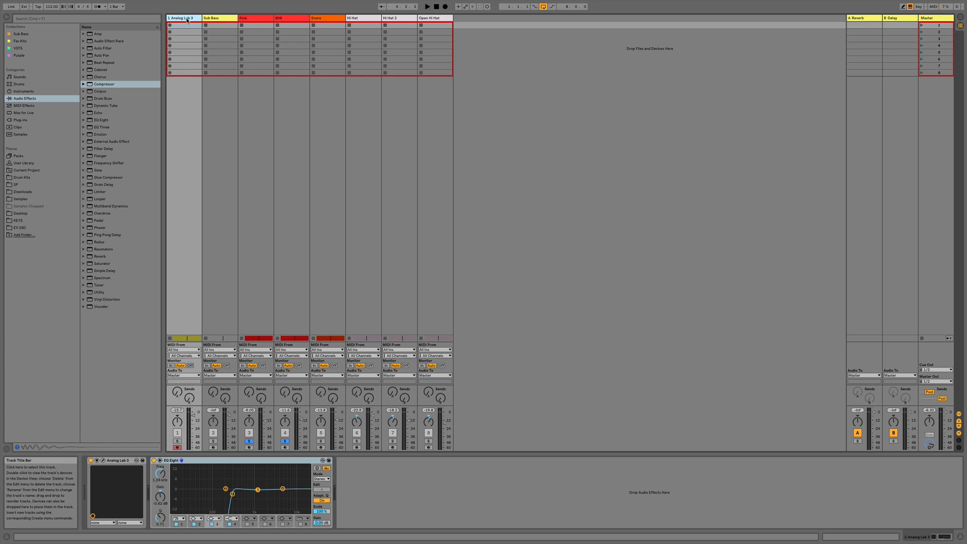
{"action": "left_click", "coordinate": [114, 83]}
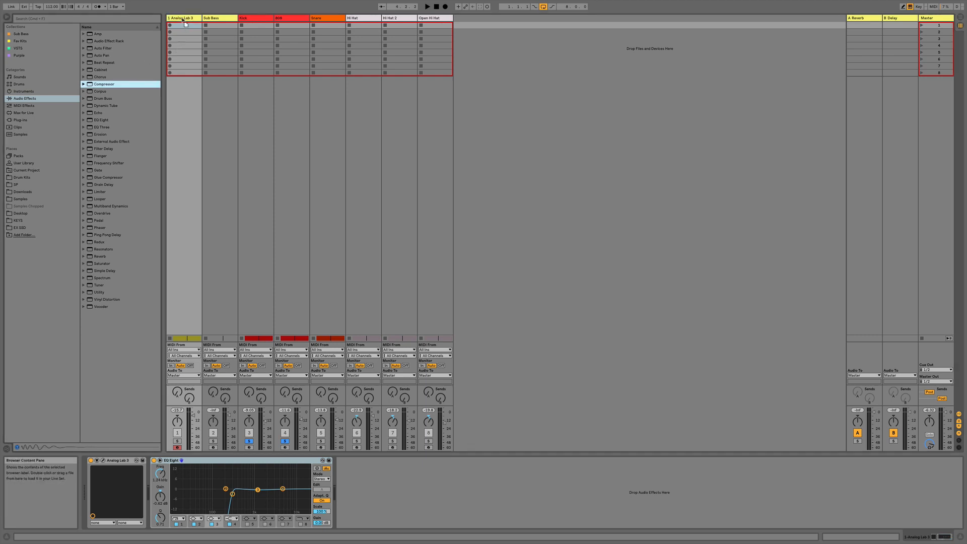
{"action": "left_click_drag", "start_coordinate": [185, 22], "coordinate": [185, 21]}
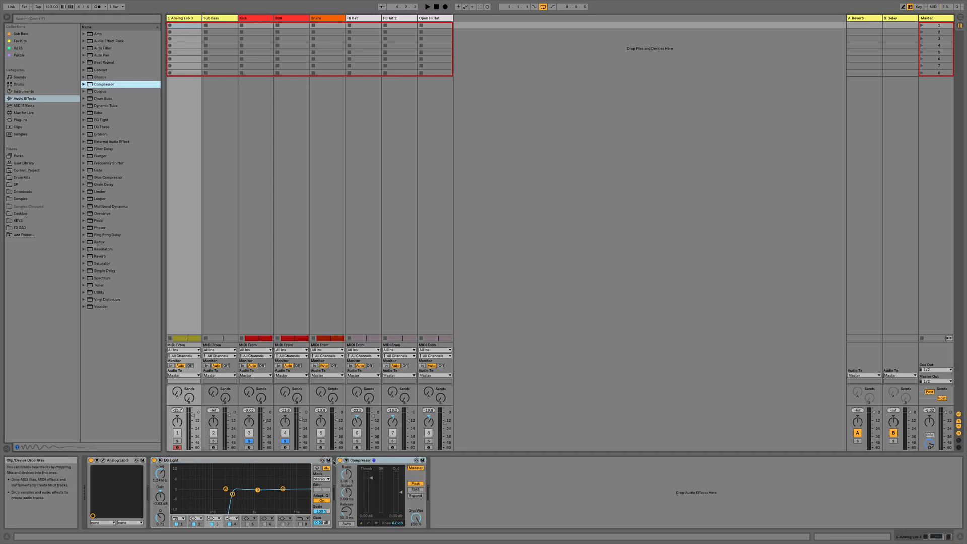
Step: Turn on automatic release for the Analog Lab 3 compressor and sidechain it to the Kick track
{"action": "left_click", "coordinate": [348, 524]}
{"action": "left_click", "coordinate": [346, 462]}
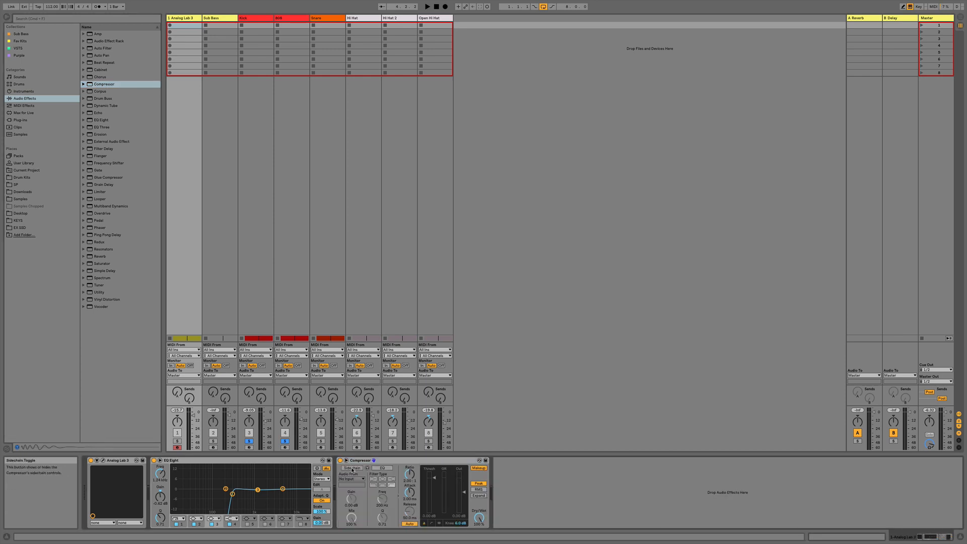
{"action": "left_click", "coordinate": [351, 479]}
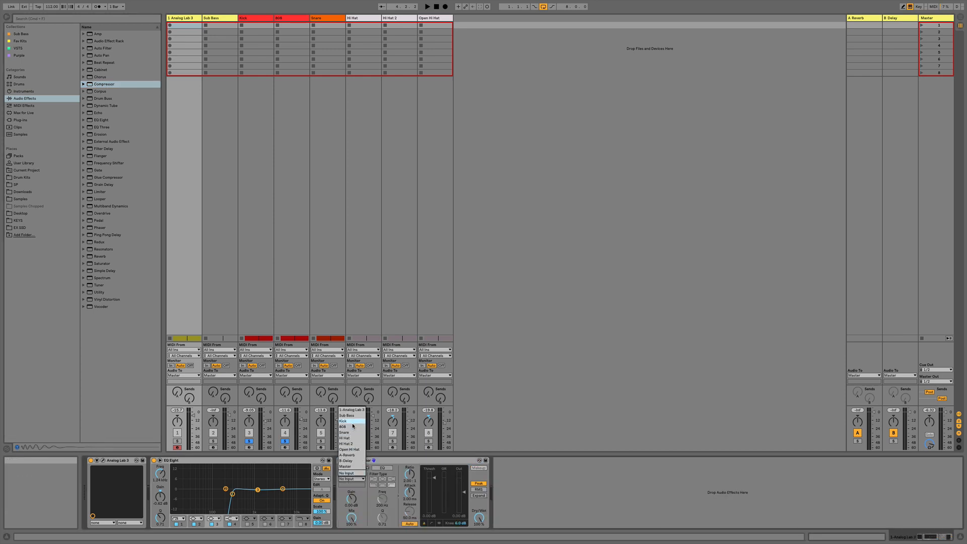
{"action": "left_click", "coordinate": [352, 423]}
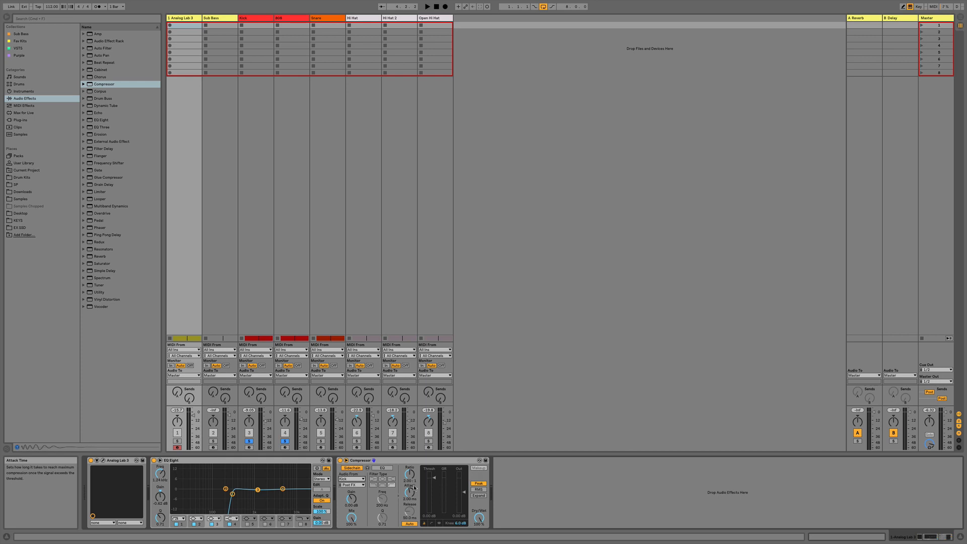
Step: Solo Analog Lab 3 with the kick and lower the melody compressor's threshold to about -13 dB during playback
{"action": "key", "text": "space"}
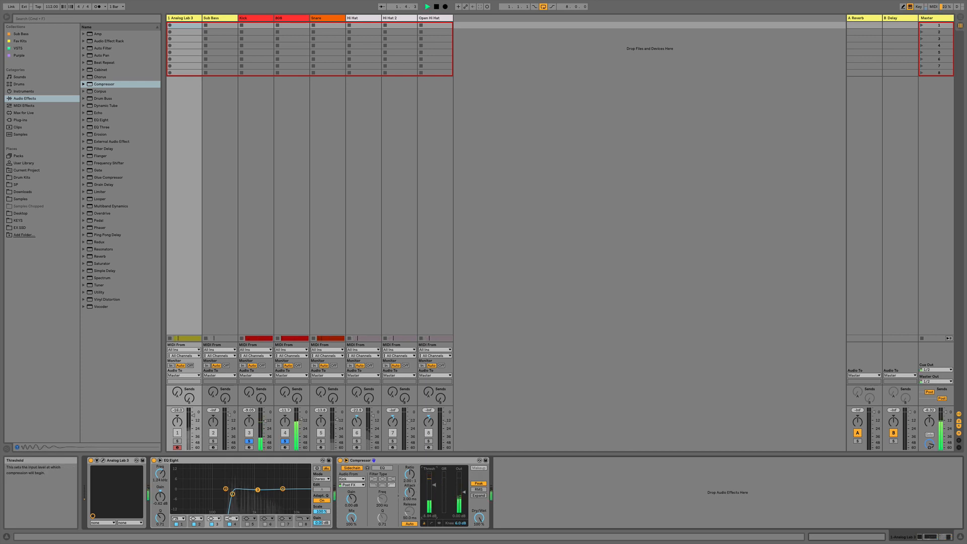
{"action": "left_click", "coordinate": [177, 441]}
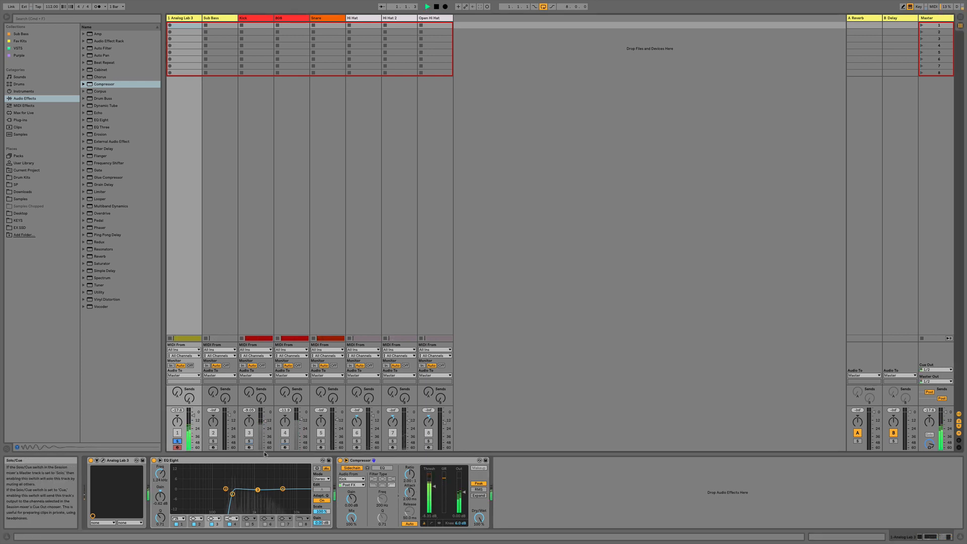
{"action": "left_click", "coordinate": [251, 441], "text": "super"}
{"action": "key", "text": "space"}
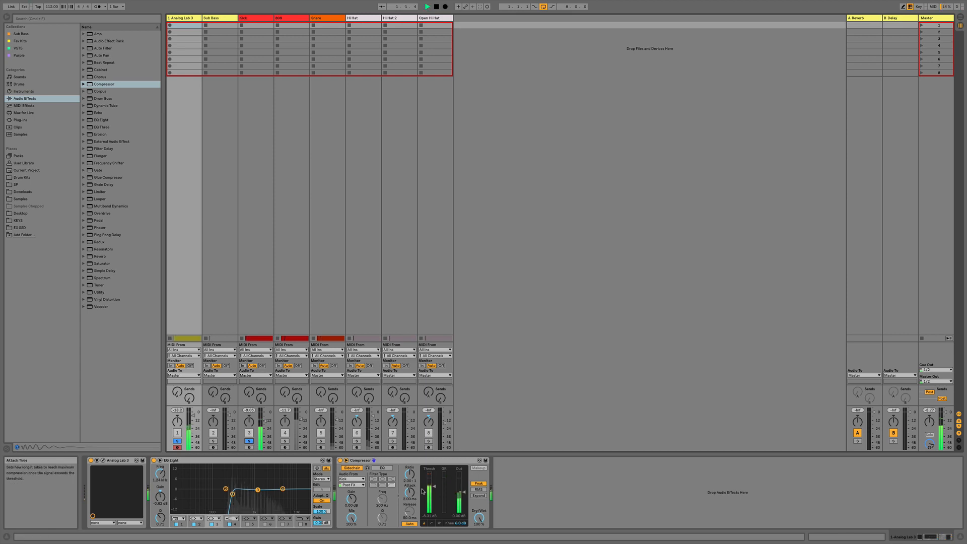
{"action": "left_click_drag", "start_coordinate": [435, 487], "coordinate": [435, 489]}
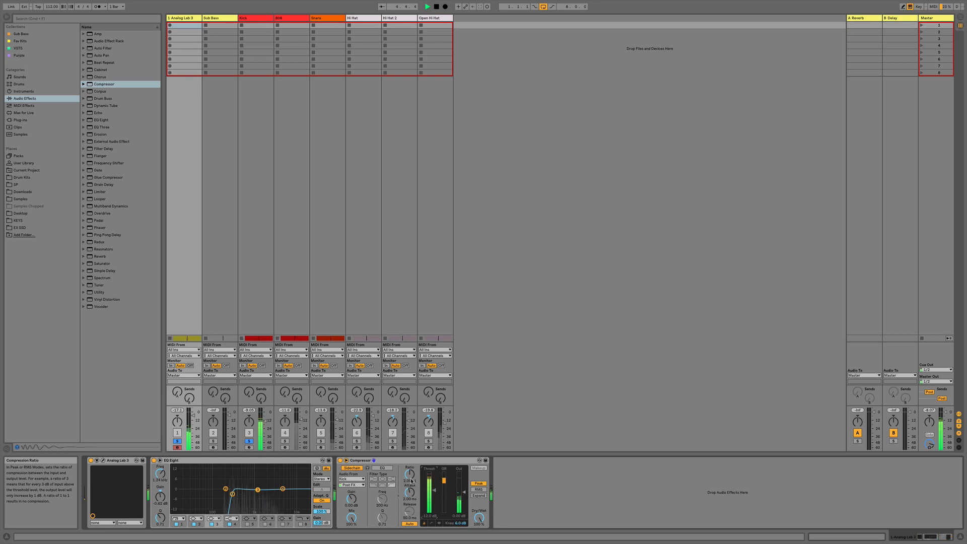
Step: Compare the melody and kick in playback with the Analog Lab 3 compressor on and bypassed, leaving it enabled
{"action": "key", "text": "space"}
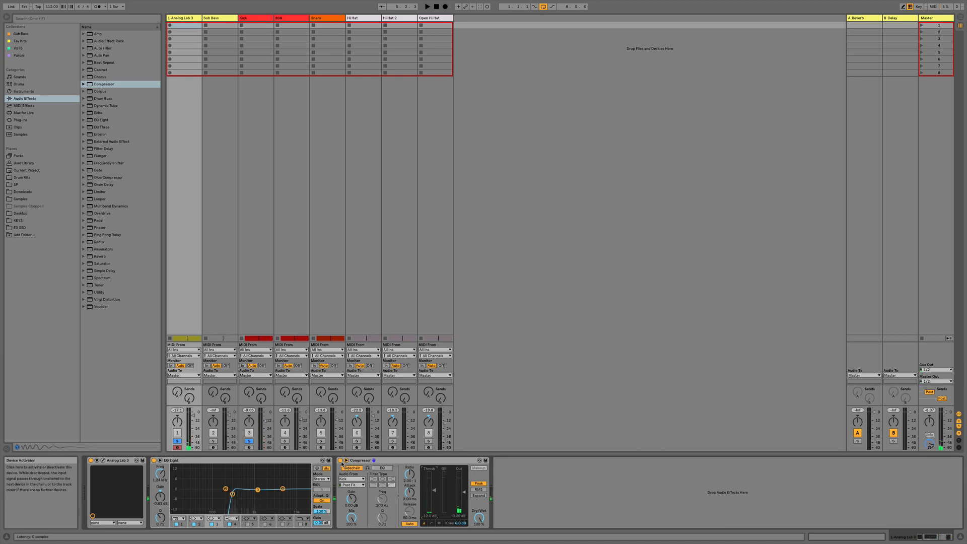
{"action": "key", "text": "space"}
{"action": "left_click", "coordinate": [340, 460]}
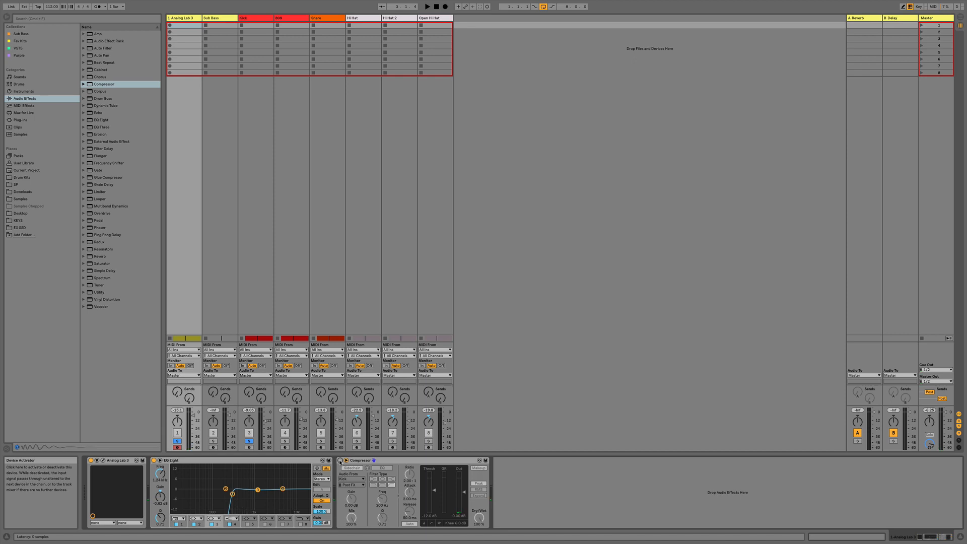
{"action": "left_click", "coordinate": [340, 460]}
{"action": "key", "text": "space"}
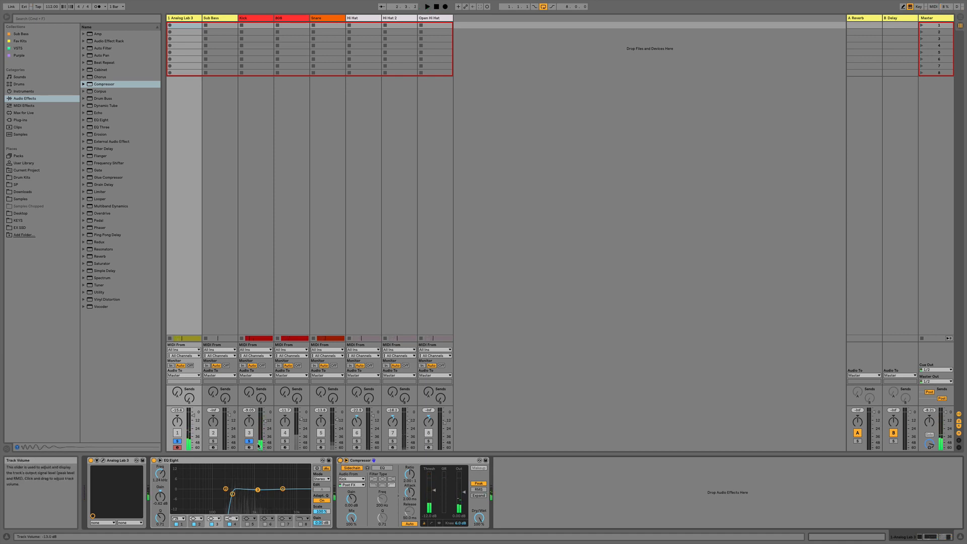
Step: Switch to the Arrangement View, unsolo the tracks, and play the full beat from the start
{"action": "key", "text": "Tab"}
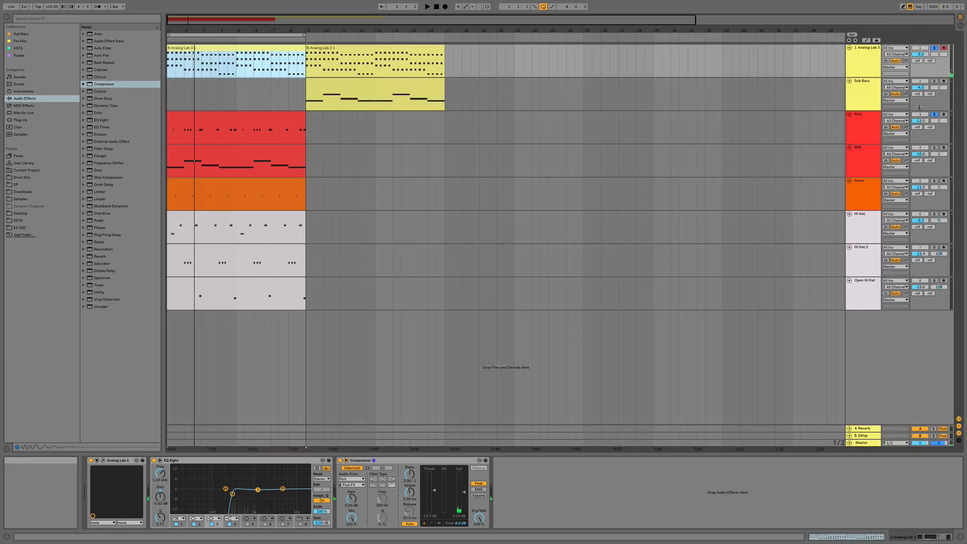
{"action": "left_click", "coordinate": [935, 115]}
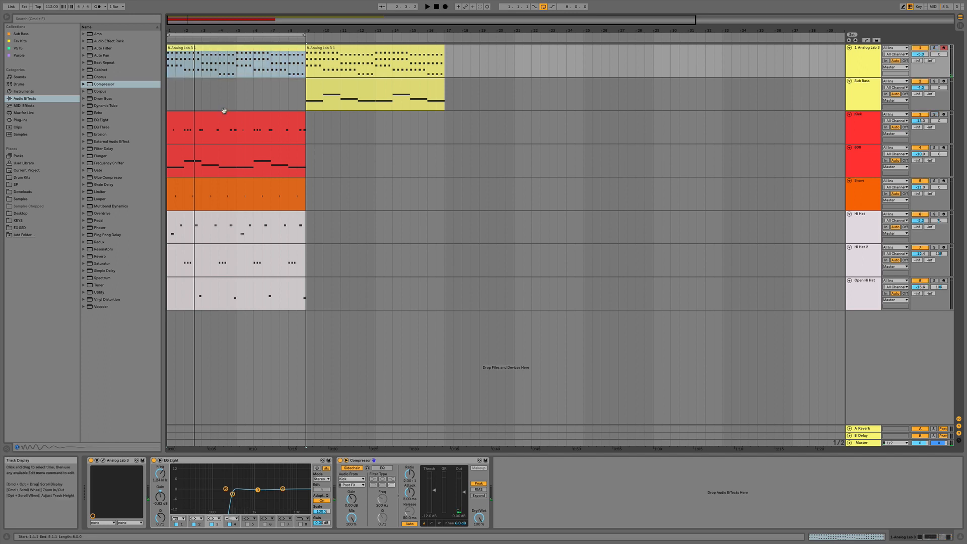
{"action": "left_click", "coordinate": [169, 94]}
{"action": "key", "text": "space"}
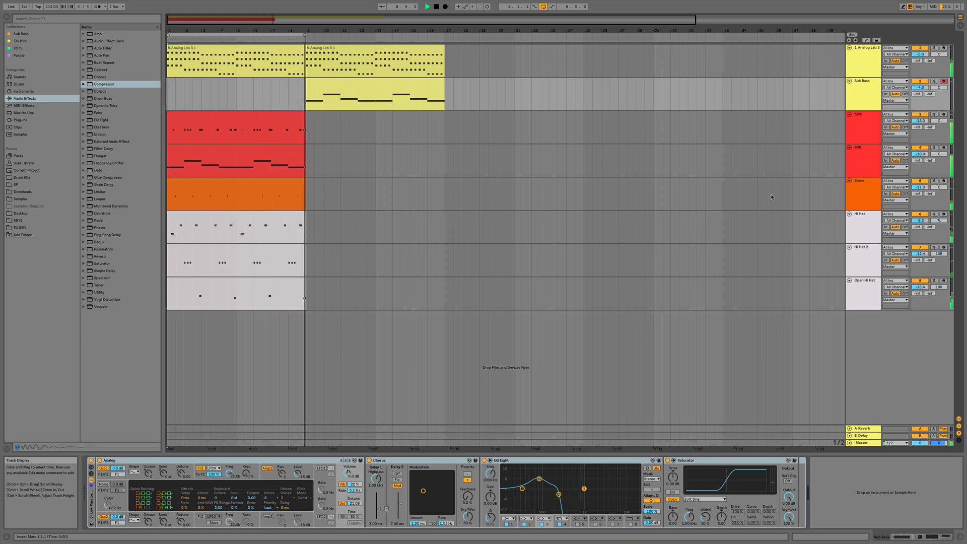
{"action": "key", "text": "space"}
Step: Bypass the Kick's H-Comp, the 808's Saturator and Compressor, and the Analog Lab 3 track's Compressor
{"action": "left_click", "coordinate": [866, 131]}
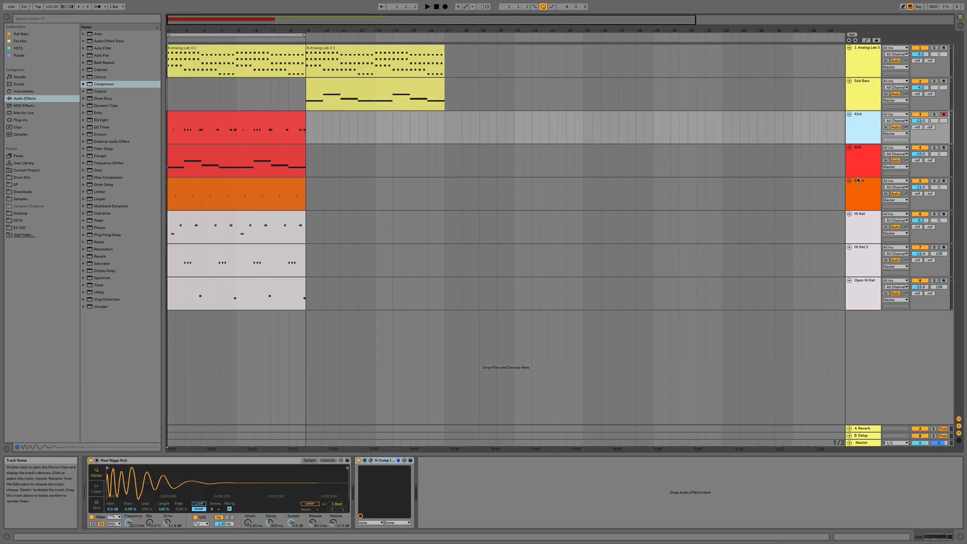
{"action": "left_click", "coordinate": [359, 460]}
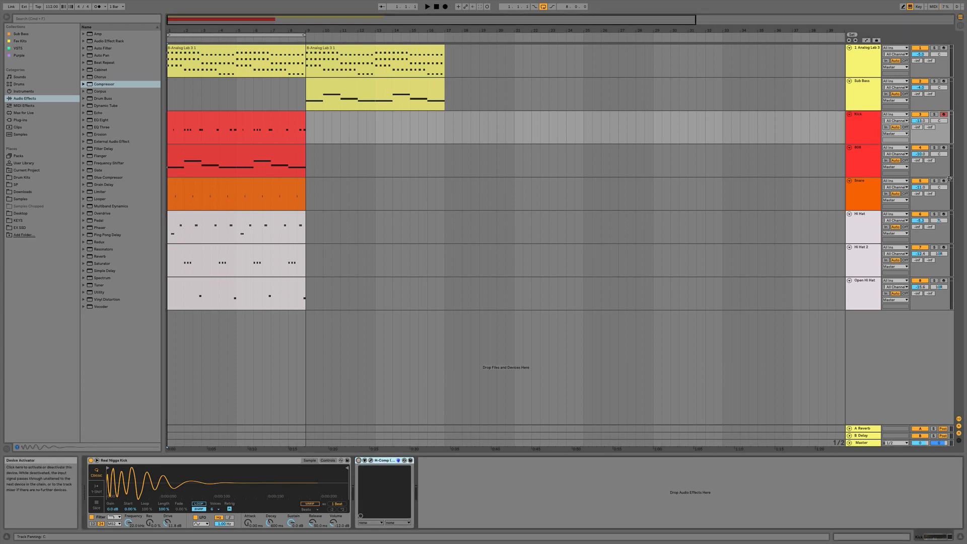
{"action": "left_click", "coordinate": [878, 154]}
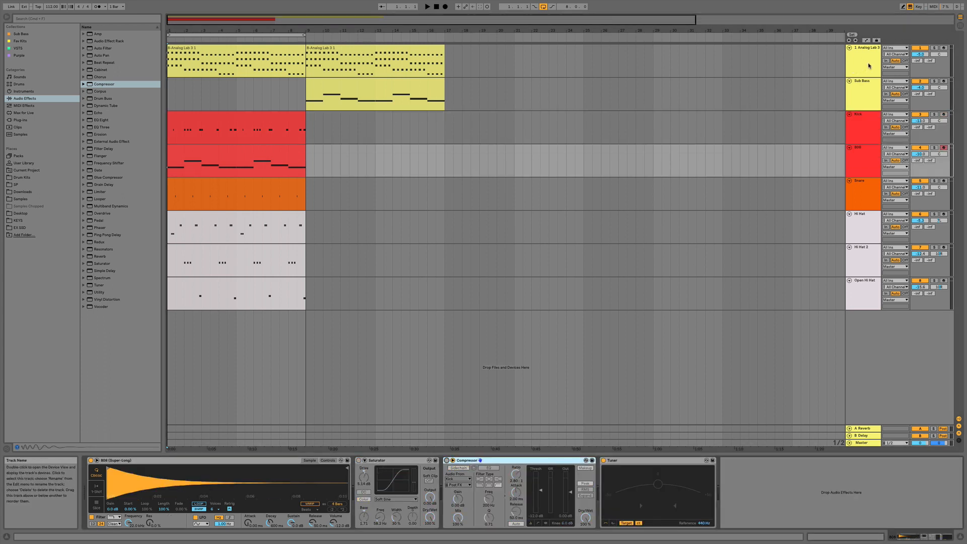
{"action": "left_click", "coordinate": [870, 65]}
{"action": "left_click", "coordinate": [341, 461]}
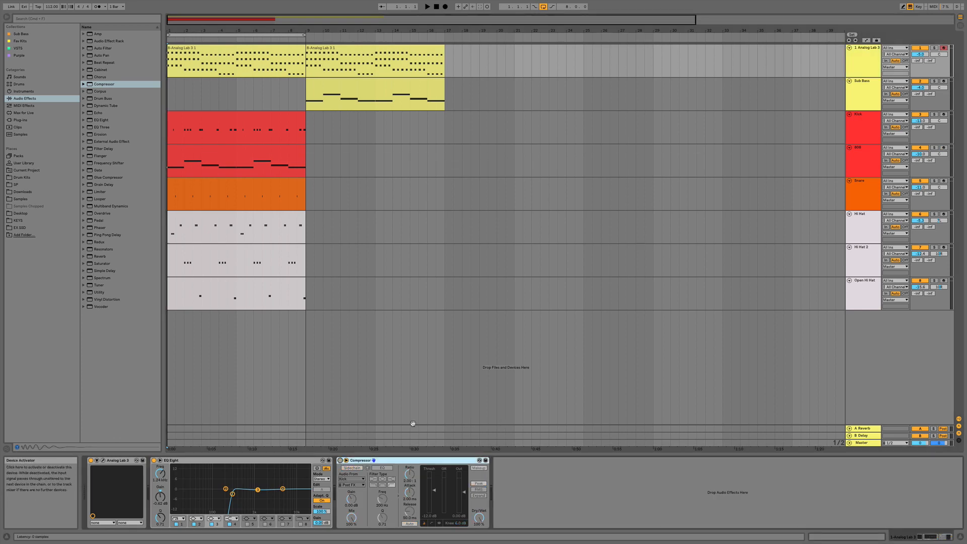
Step: Reset the Drive in the Kick's sampler to 0 dB and play the full beat without the added processing
{"action": "left_click", "coordinate": [866, 127]}
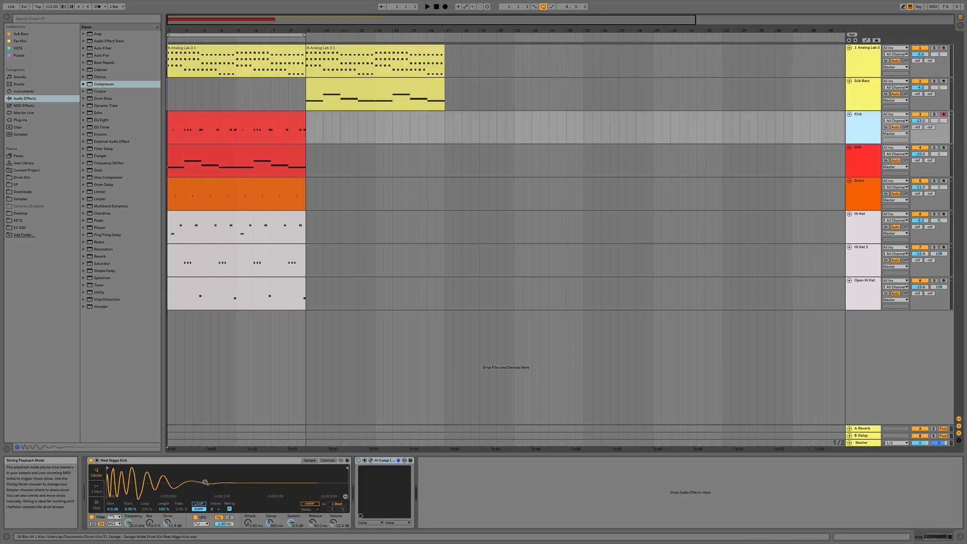
{"action": "left_click", "coordinate": [167, 526]}
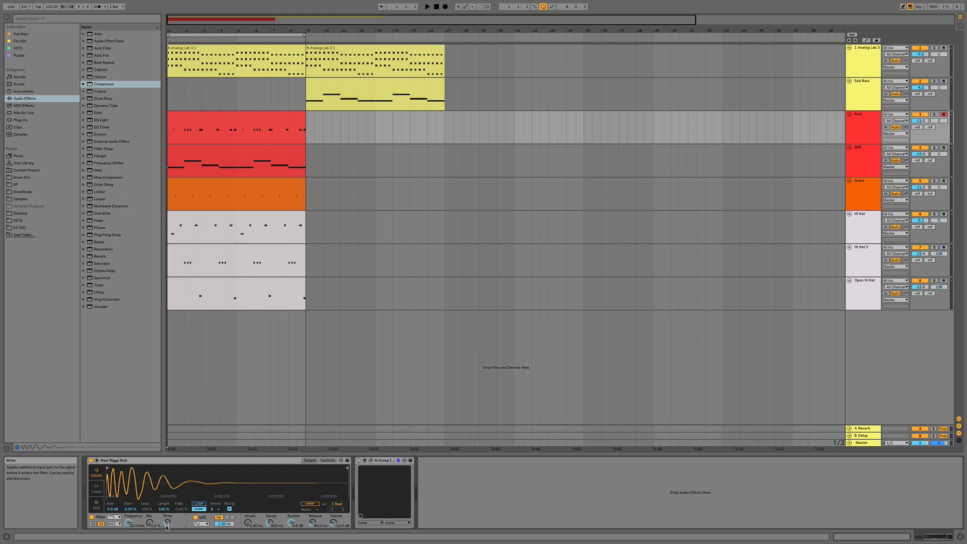
{"action": "key", "text": "space"}
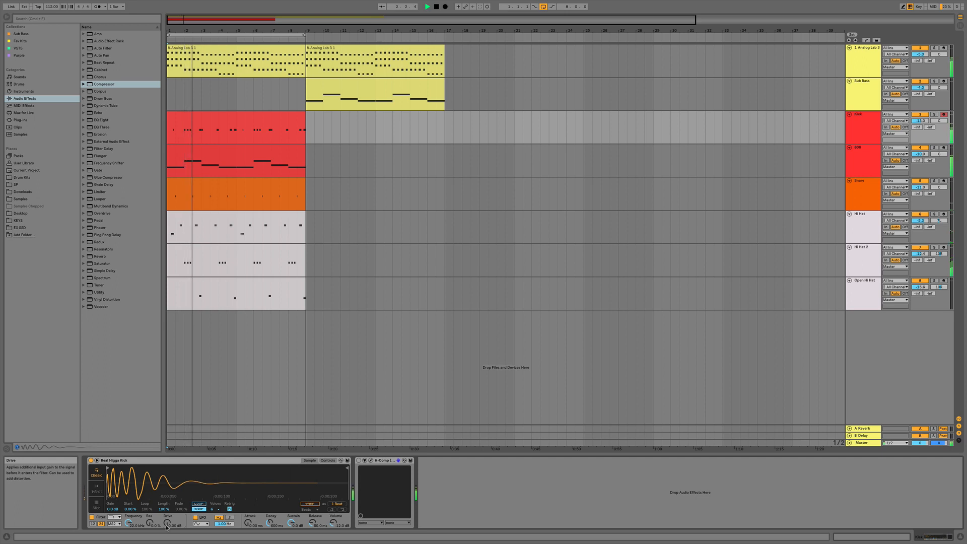
Step: Raise the Drive in the Kick's sampler again and re-enable the 808 track's Compressor and Saturator
{"action": "key", "text": "space"}
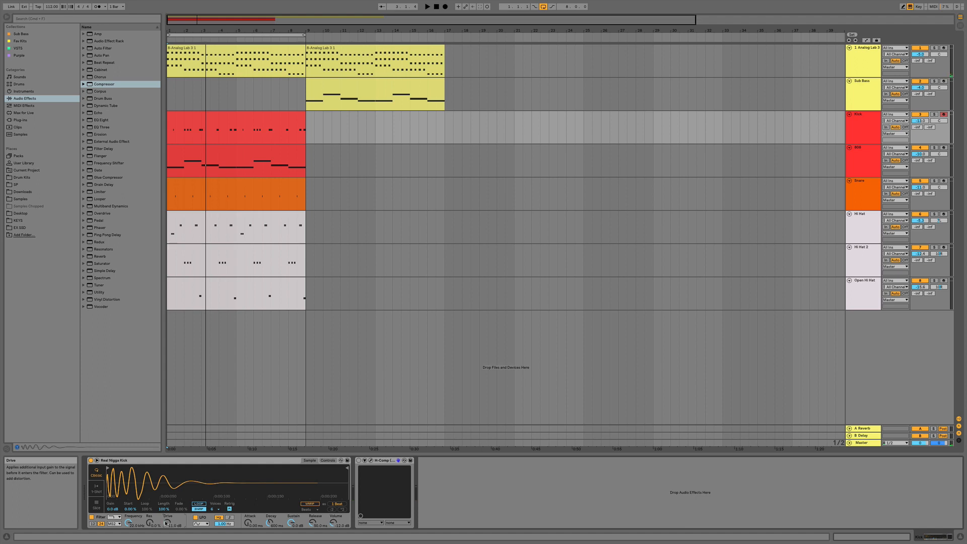
{"action": "key", "text": "space"}
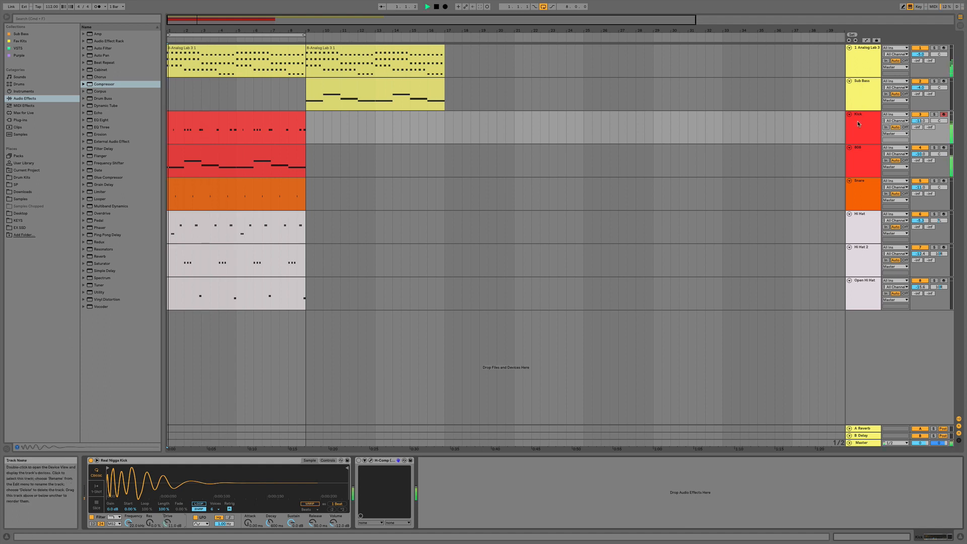
{"action": "left_click", "coordinate": [861, 148]}
{"action": "key", "text": "space"}
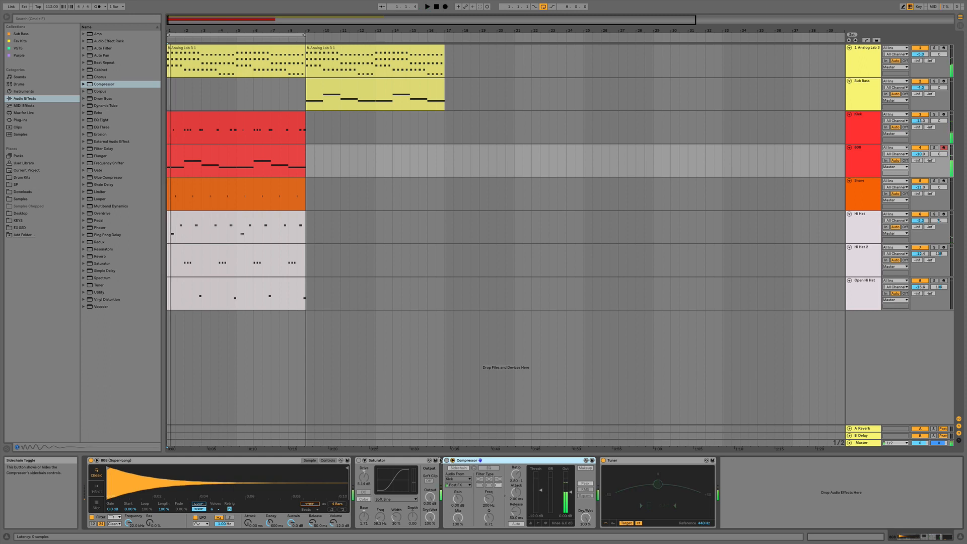
{"action": "left_click", "coordinate": [447, 460]}
{"action": "left_click", "coordinate": [358, 460]}
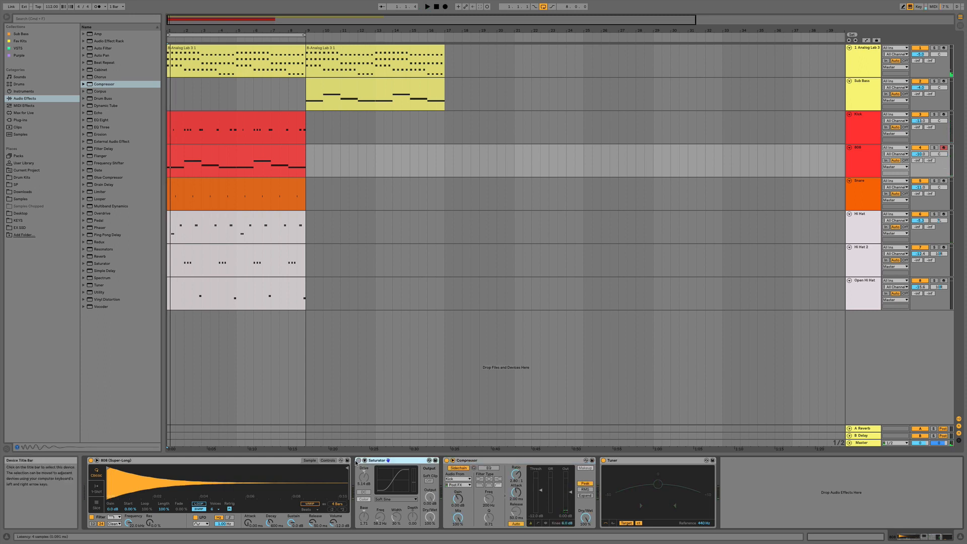
Step: Re-enable the Analog Lab 3 track's Compressor and the Kick's H-Comp, and play the full processed beat from the start
{"action": "left_click", "coordinate": [876, 57]}
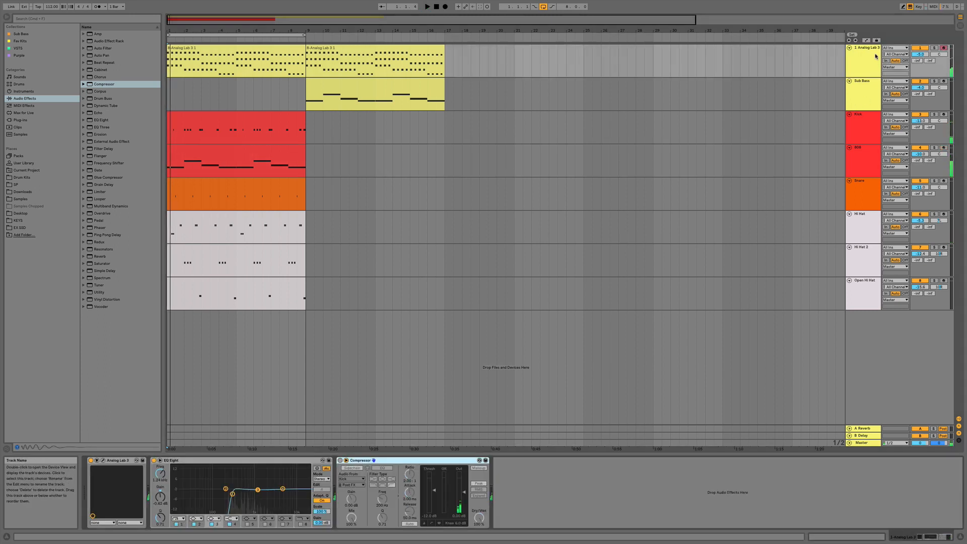
{"action": "key", "text": "space"}
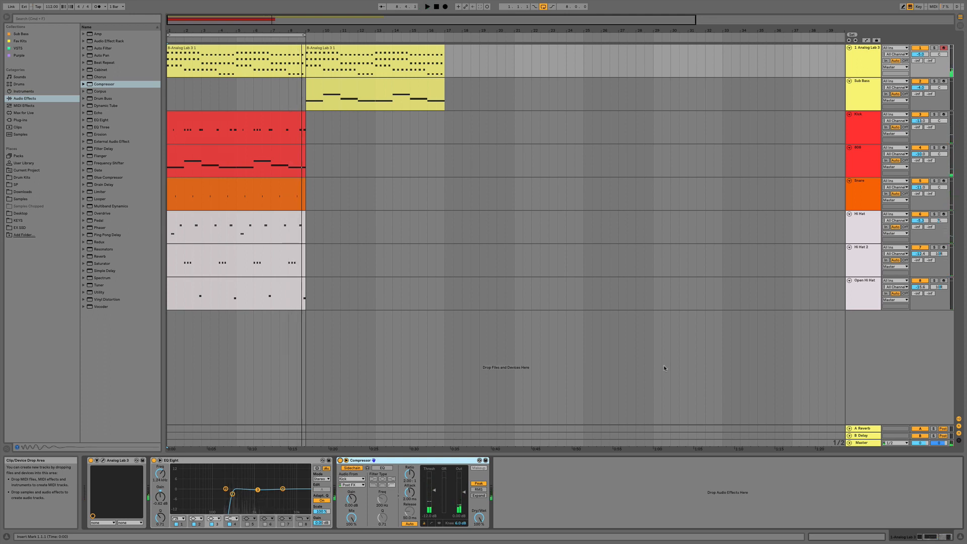
{"action": "left_click", "coordinate": [864, 125]}
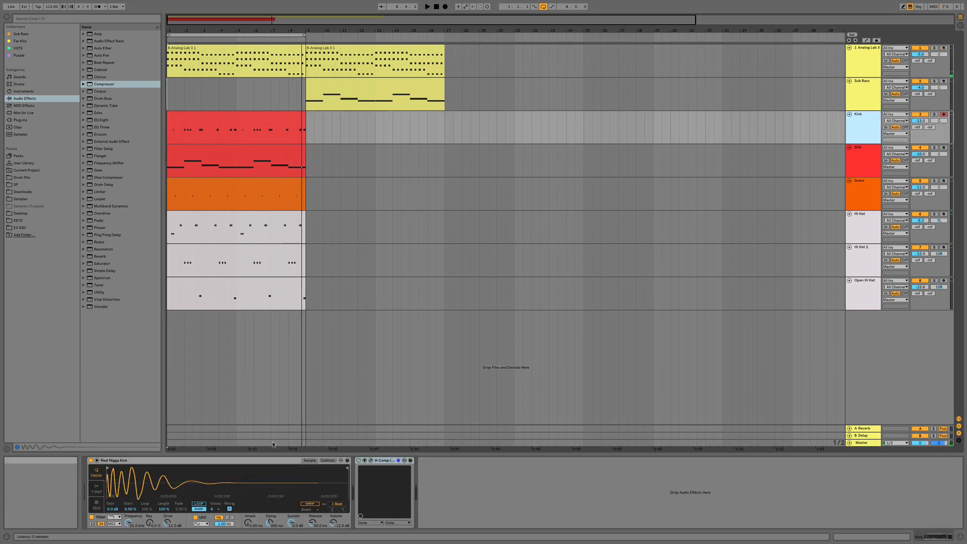
{"action": "left_click", "coordinate": [360, 466]}
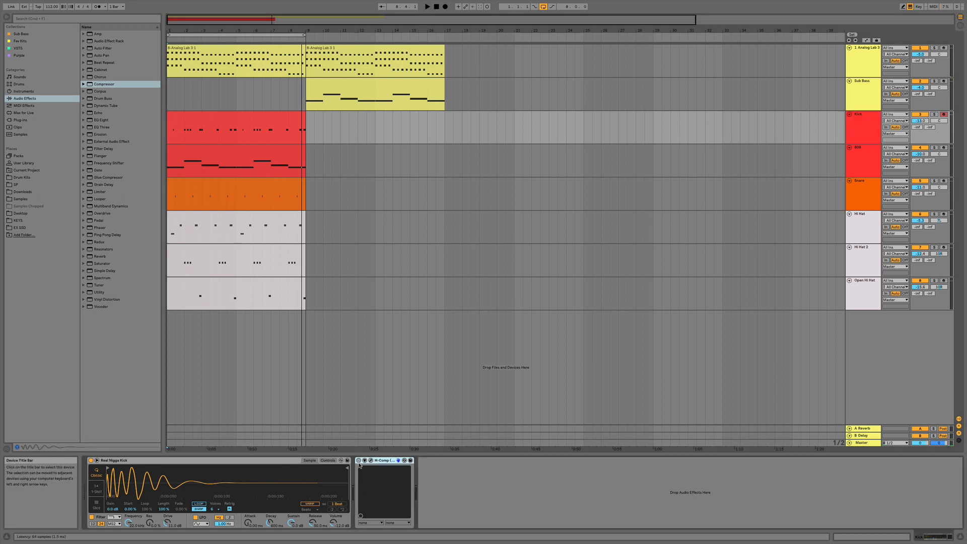
{"action": "left_click", "coordinate": [359, 460]}
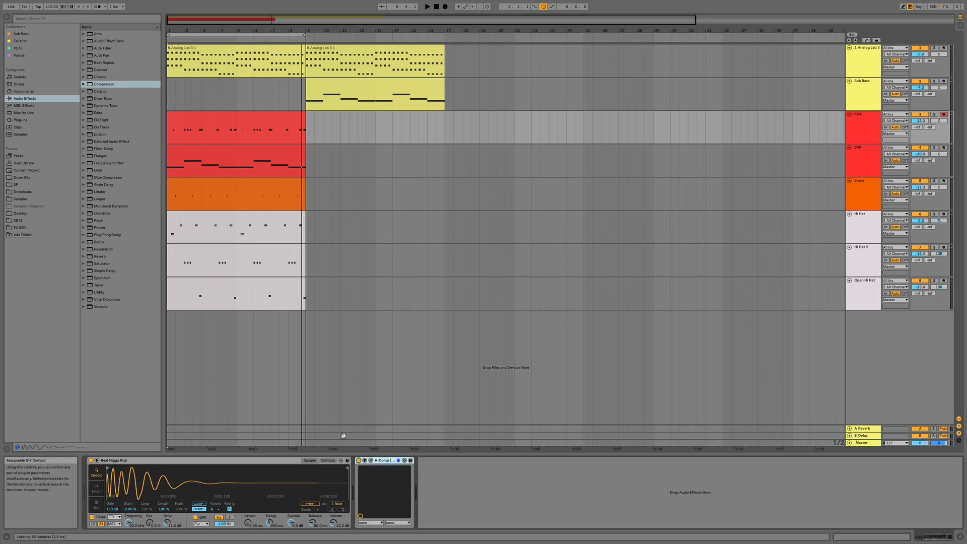
{"action": "left_click", "coordinate": [169, 123]}
{"action": "key", "text": "space"}
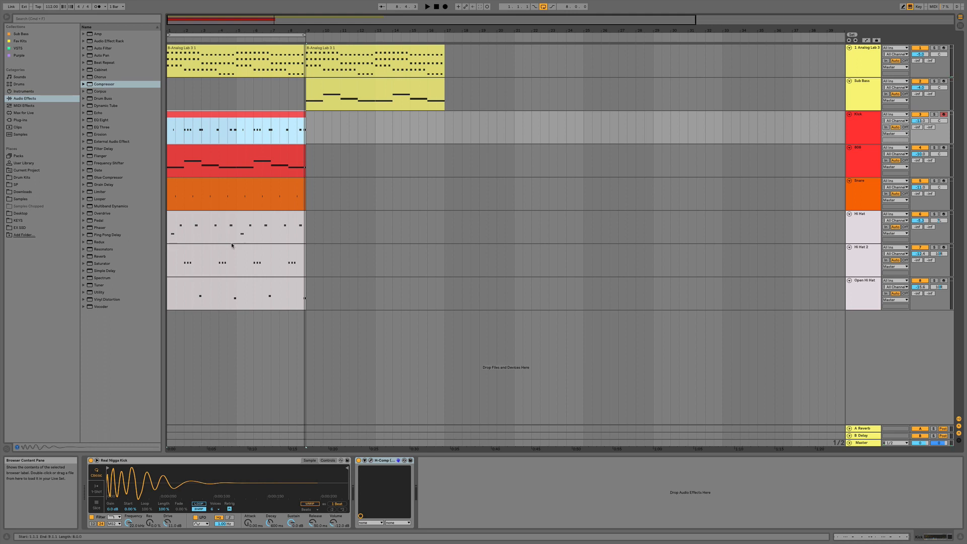
Step: Open the Kick's H-Comp window, place it over the empty arrangement area, and set its release sync to MS
{"action": "left_click", "coordinate": [371, 464]}
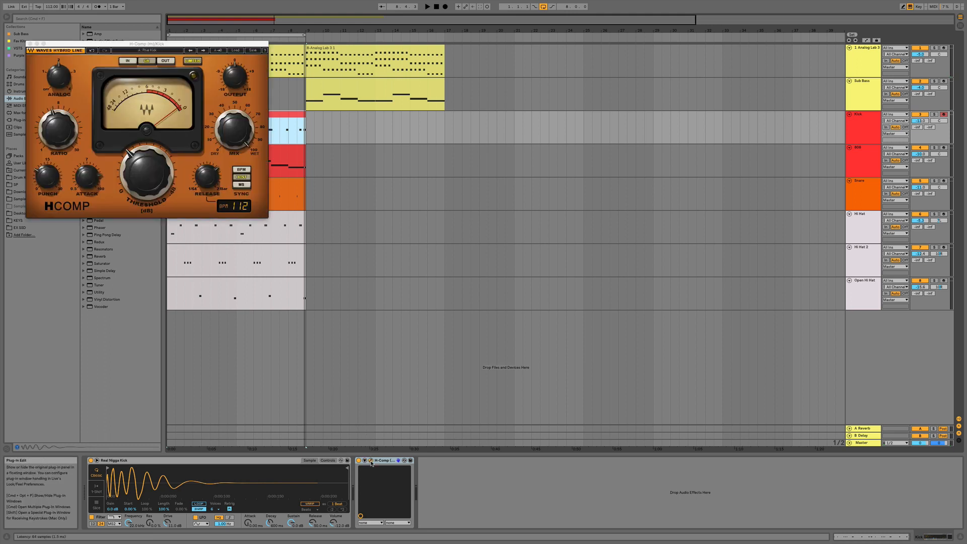
{"action": "left_click_drag", "start_coordinate": [187, 45], "coordinate": [559, 198]}
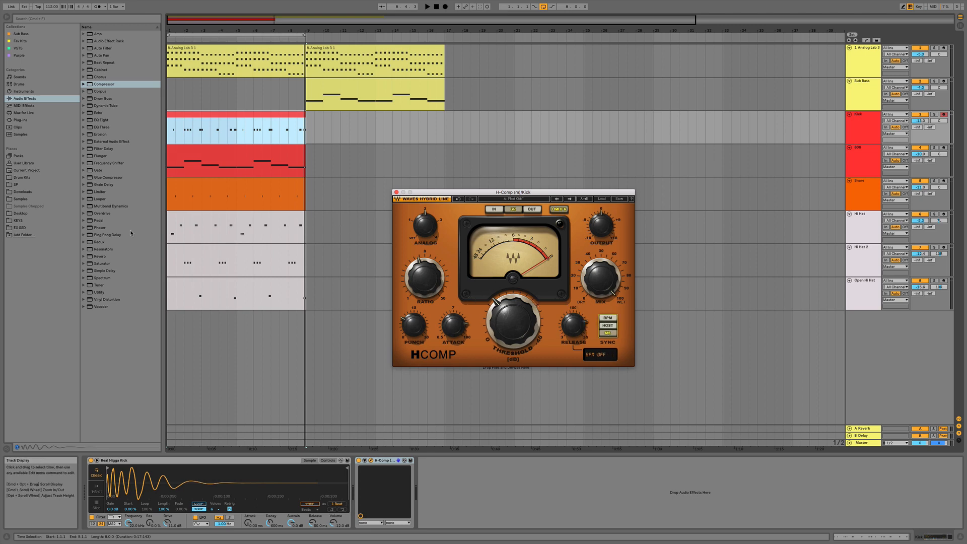
Step: Bypass the Kick's H-Comp, add the stock Compressor after it, and play the Kick track soloed
{"action": "left_click", "coordinate": [103, 85]}
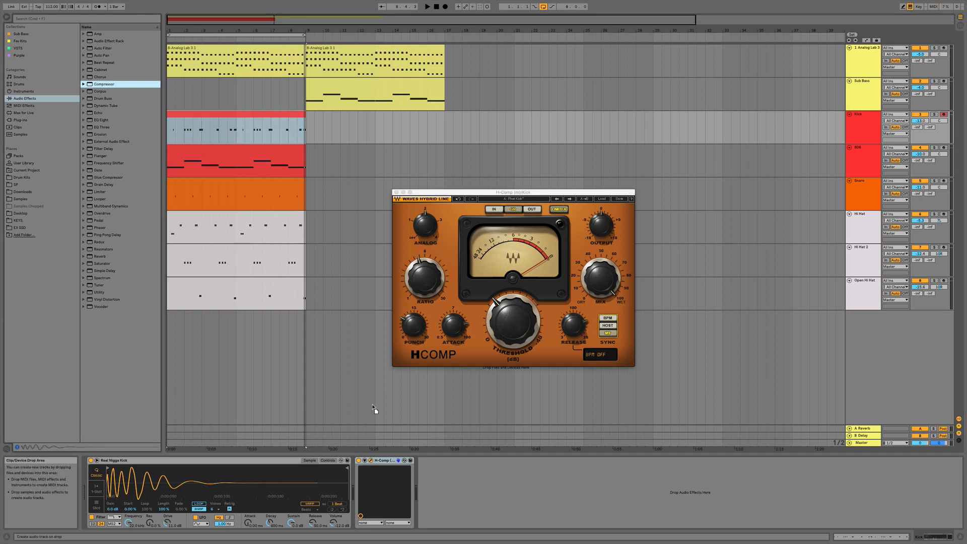
{"action": "left_click_drag", "start_coordinate": [433, 466], "coordinate": [437, 465]}
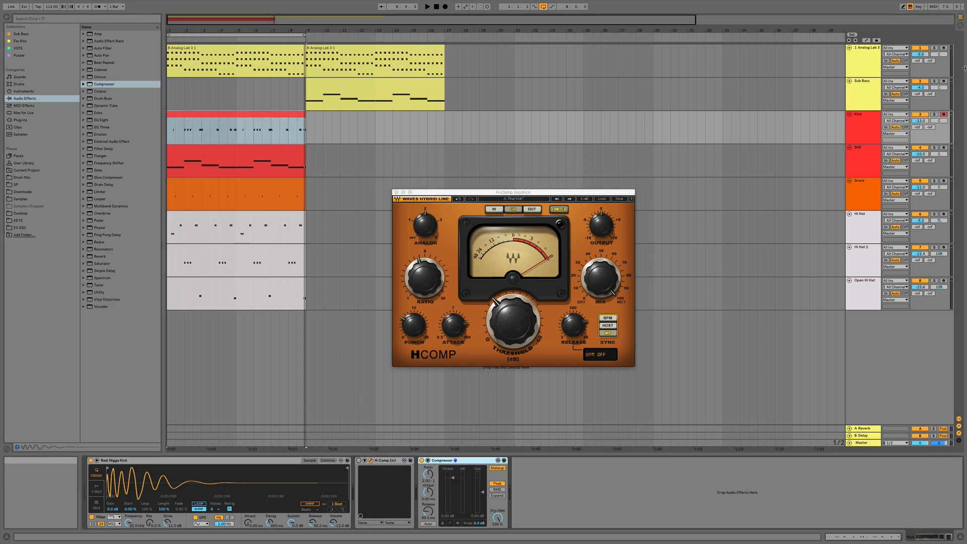
{"action": "left_click", "coordinate": [936, 114]}
{"action": "key", "text": "space"}
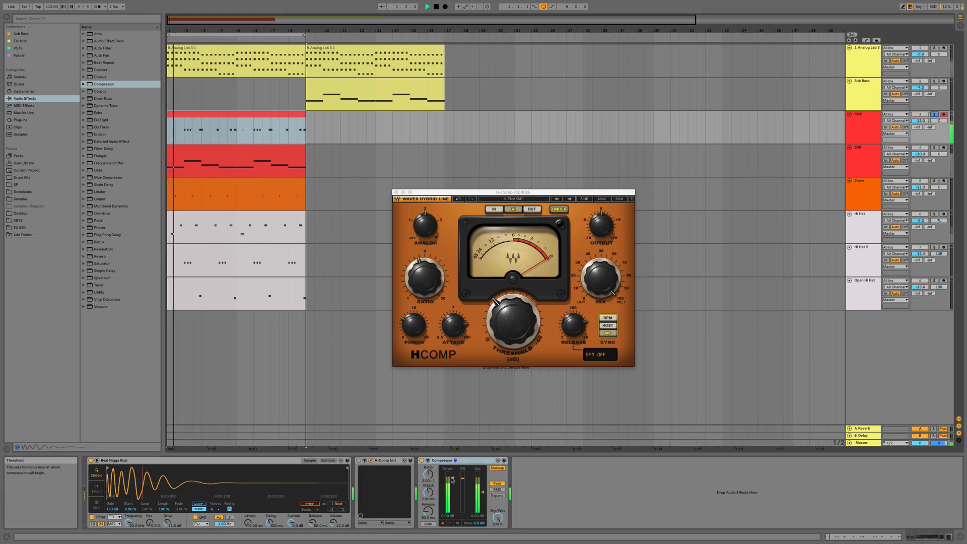
Step: Lower the Kick Compressor's threshold and set its attack to about 232 ms and its release to about 539 ms
{"action": "left_click_drag", "start_coordinate": [452, 481], "coordinate": [453, 492]}
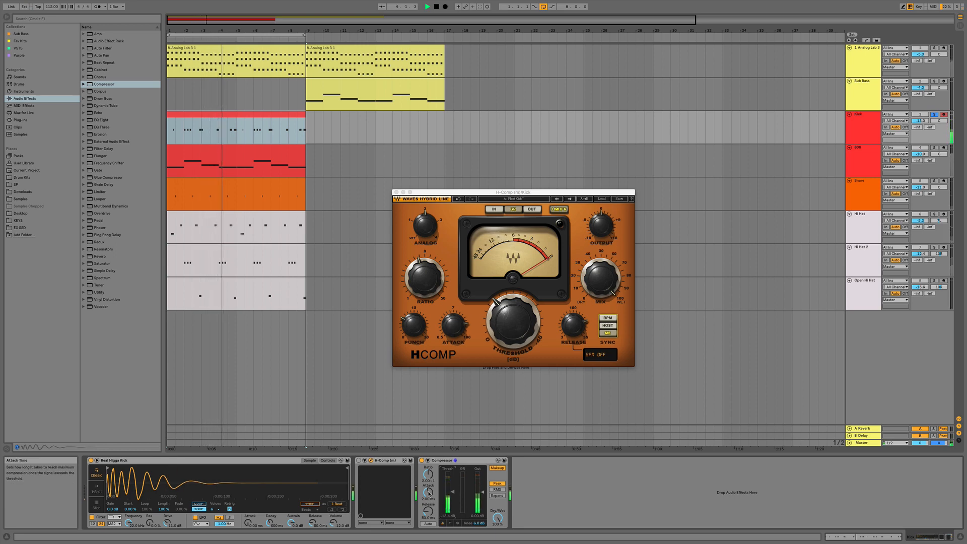
{"action": "left_click_drag", "start_coordinate": [429, 495], "coordinate": [429, 468]}
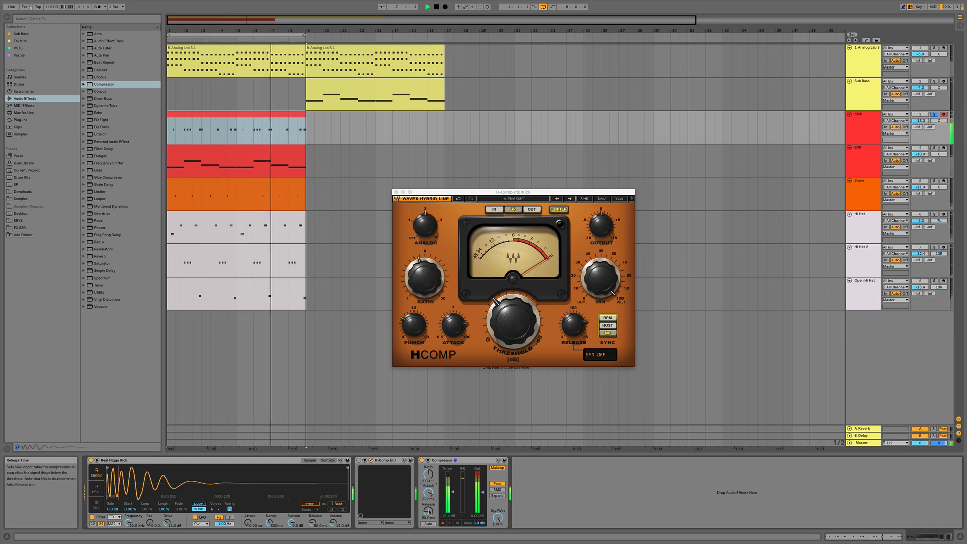
{"action": "left_click_drag", "start_coordinate": [428, 511], "coordinate": [429, 509]}
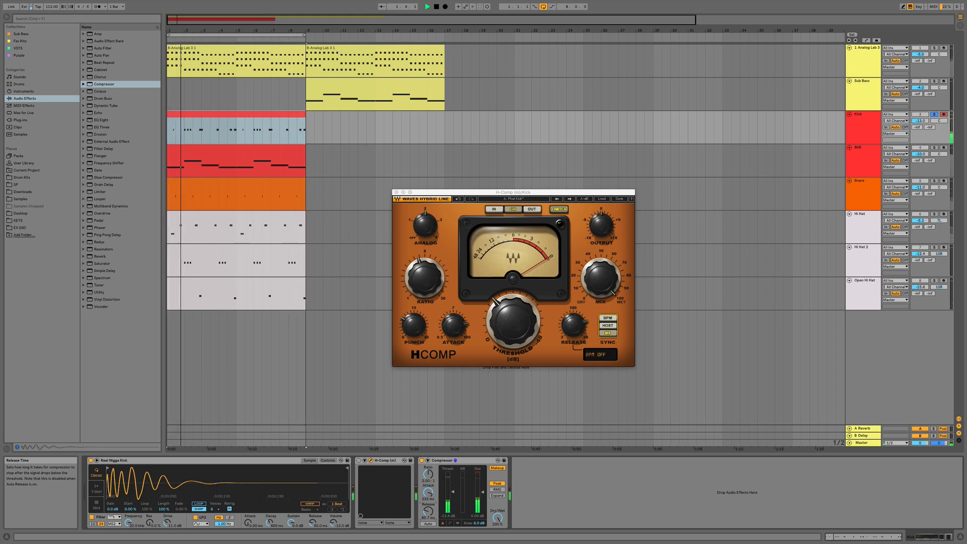
{"action": "left_click", "coordinate": [569, 344]}
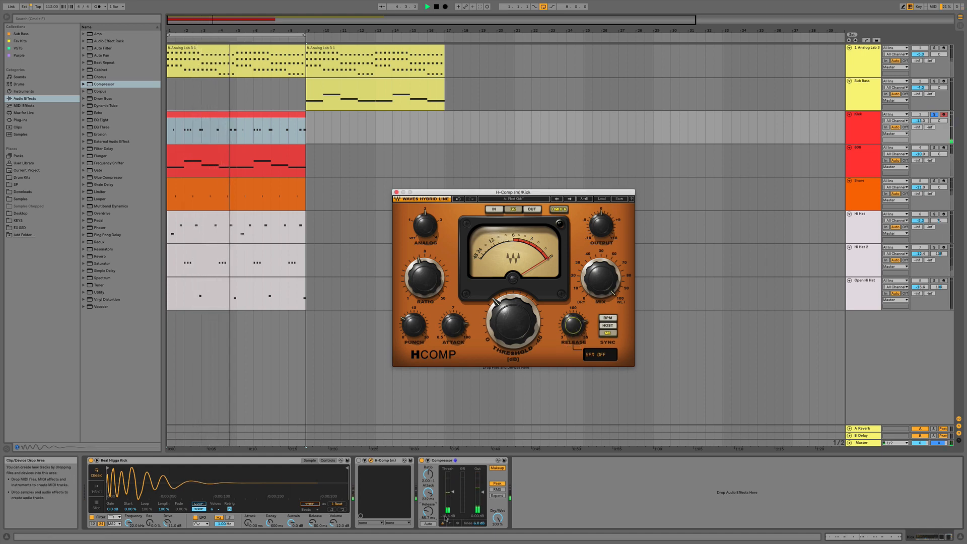
{"action": "left_click_drag", "start_coordinate": [428, 511], "coordinate": [428, 486]}
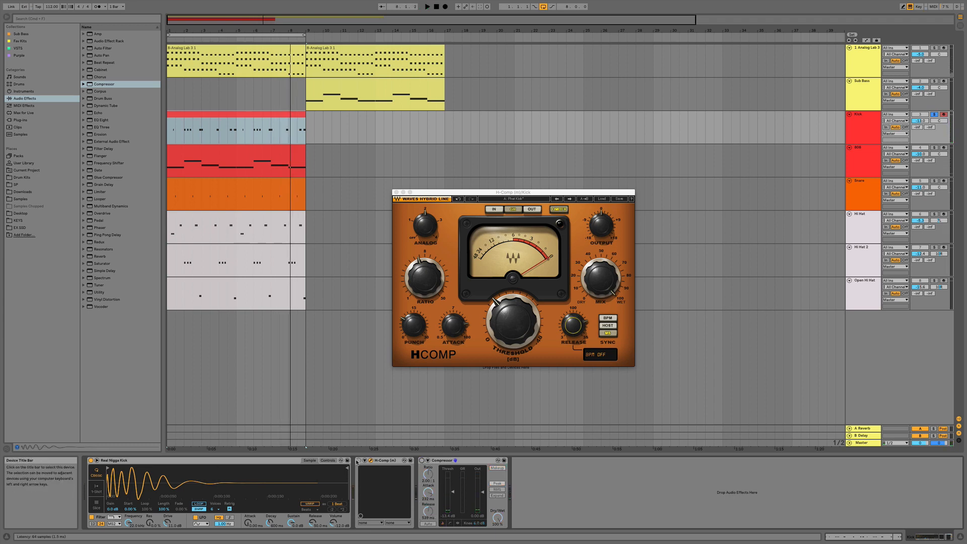
Step: Audition the soloed kick through H-Comp with the Compressor bypassed, and switch back to the Compressor with the Kick unsoloed
{"action": "key", "text": "space"}
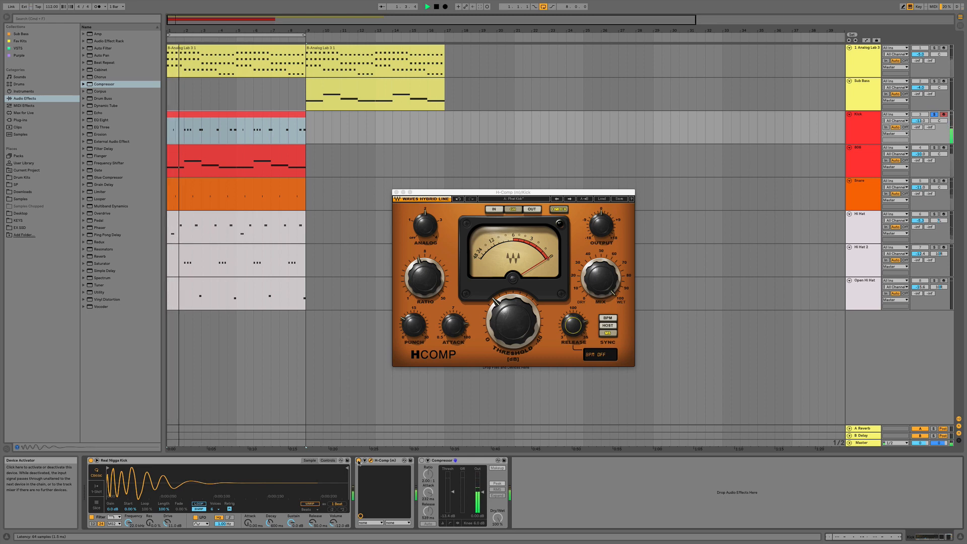
{"action": "left_click", "coordinate": [359, 461]}
{"action": "left_click", "coordinate": [422, 461]}
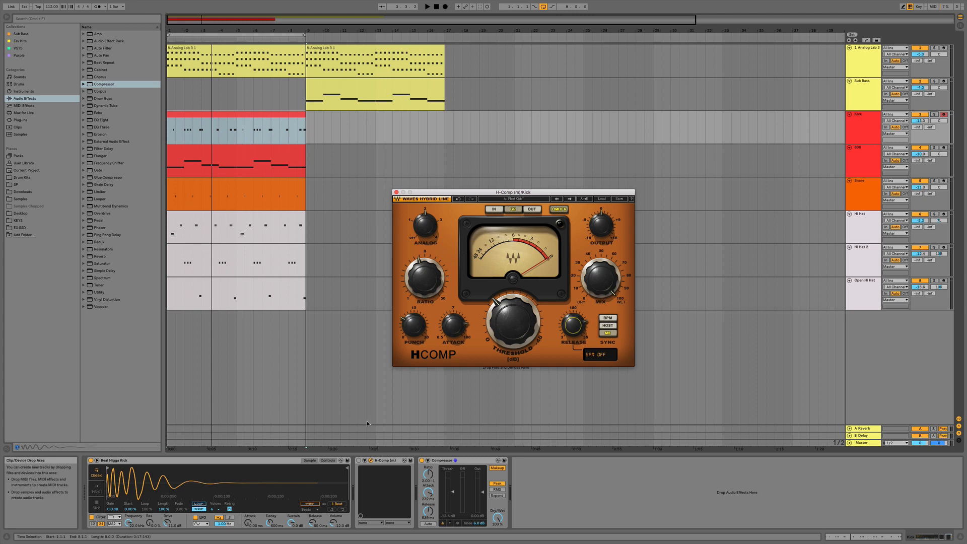
Step: Compare the full beat from the start with the Kick's stock Compressor and with H-Comp in its place, leaving H-Comp enabled
{"action": "left_click", "coordinate": [168, 319]}
{"action": "key", "text": "space"}
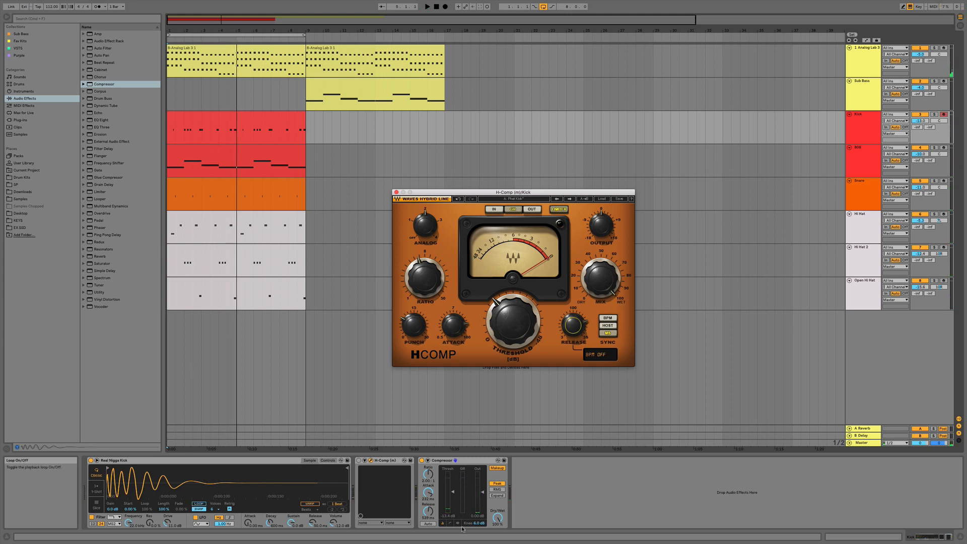
{"action": "left_click", "coordinate": [422, 461]}
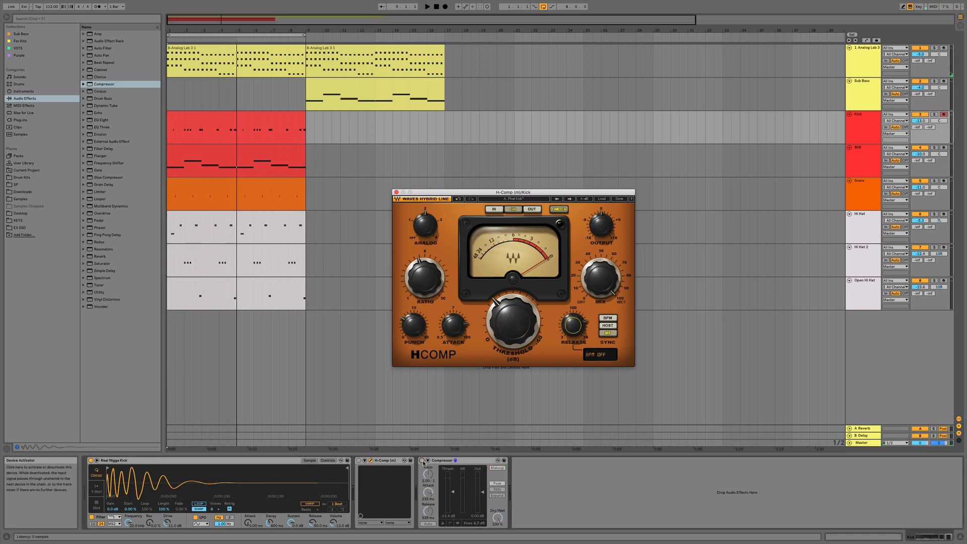
{"action": "left_click", "coordinate": [359, 462]}
{"action": "key", "text": "space"}
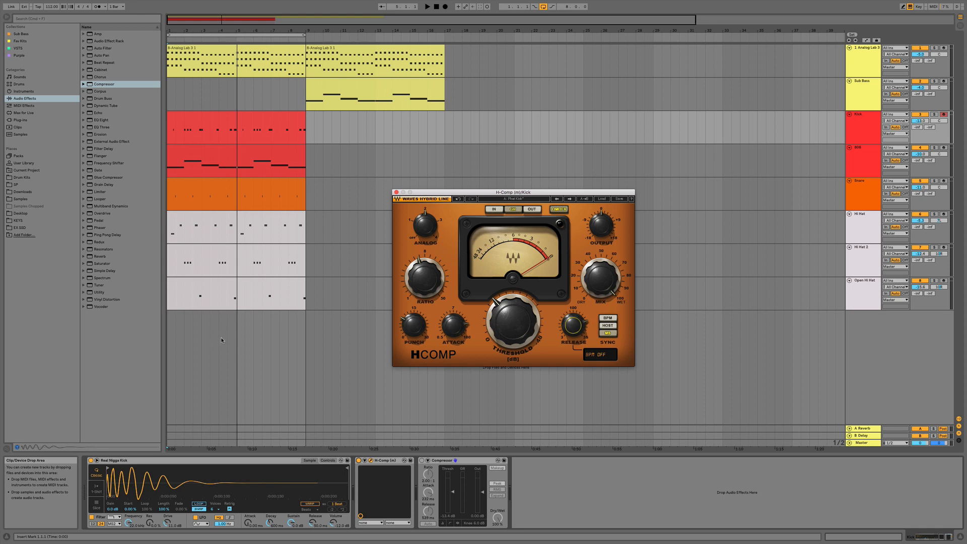
{"action": "mouse_move", "coordinate": [786, 4]}
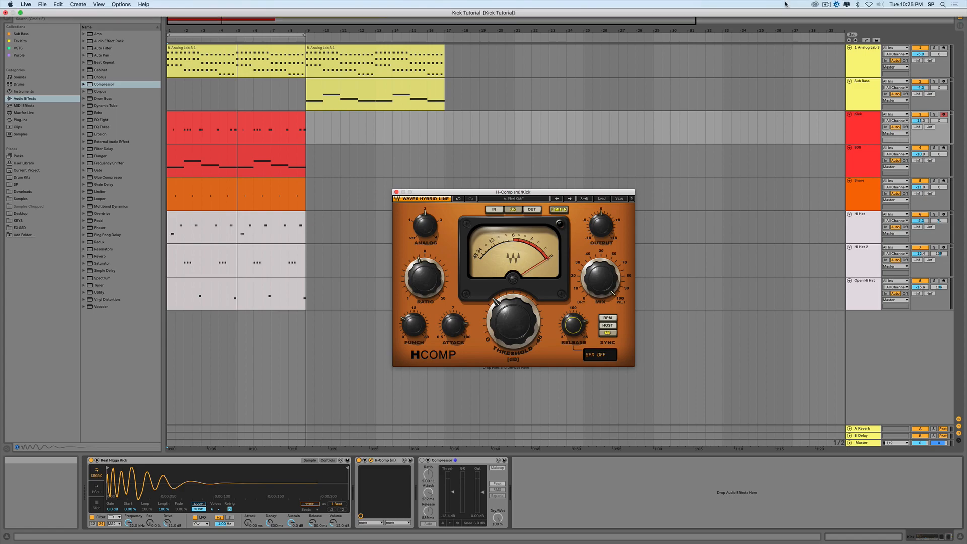